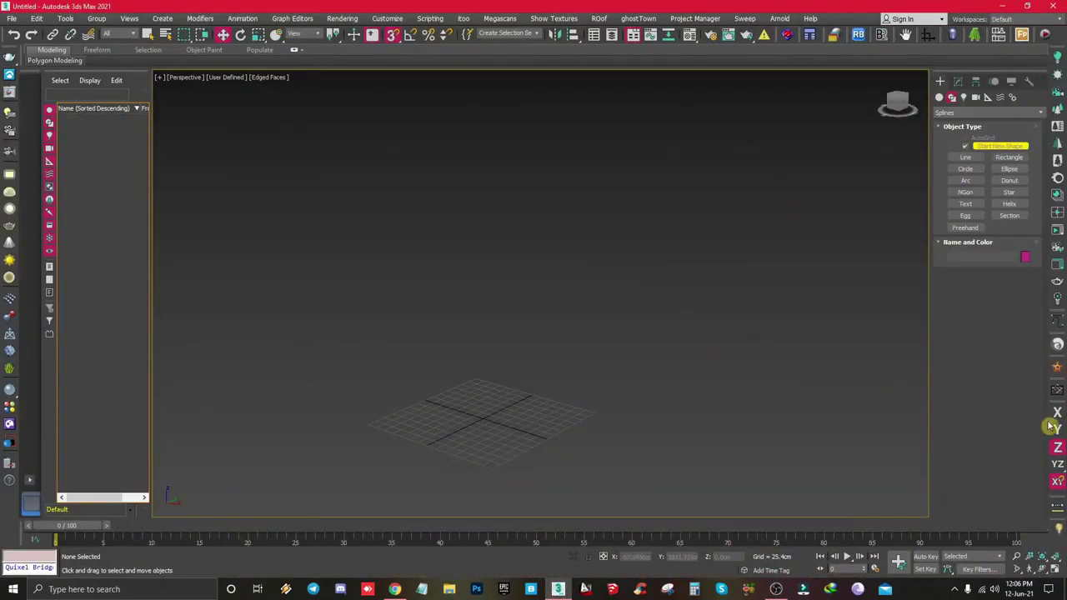
# Set both the system unit and the display units to Centimeters
pyautogui.click(536, 205)
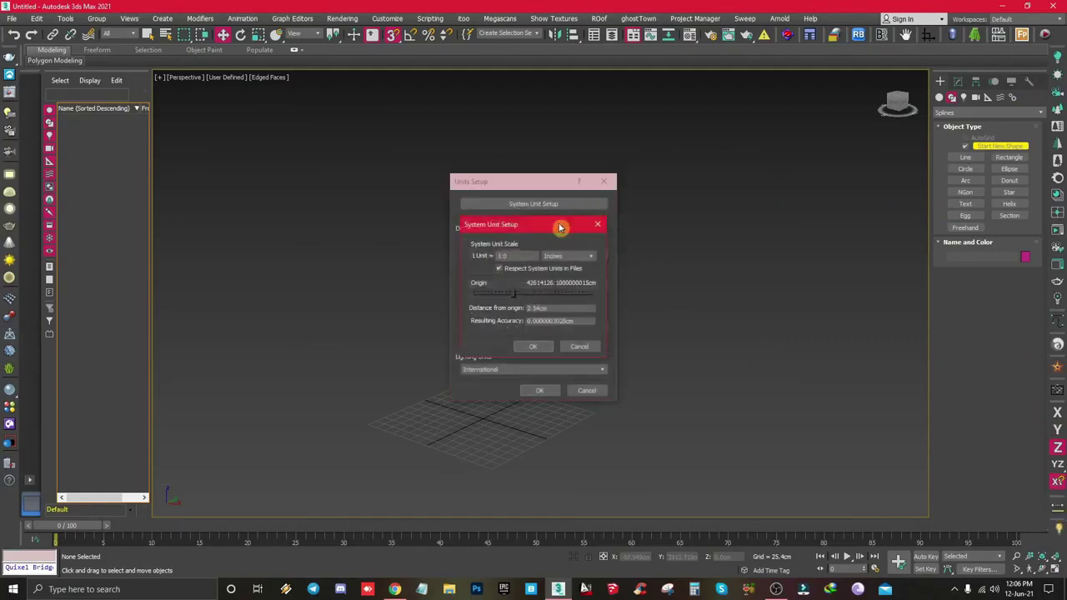
pyautogui.click(748, 253)
pyautogui.click(753, 292)
pyautogui.click(746, 255)
pyautogui.click(746, 295)
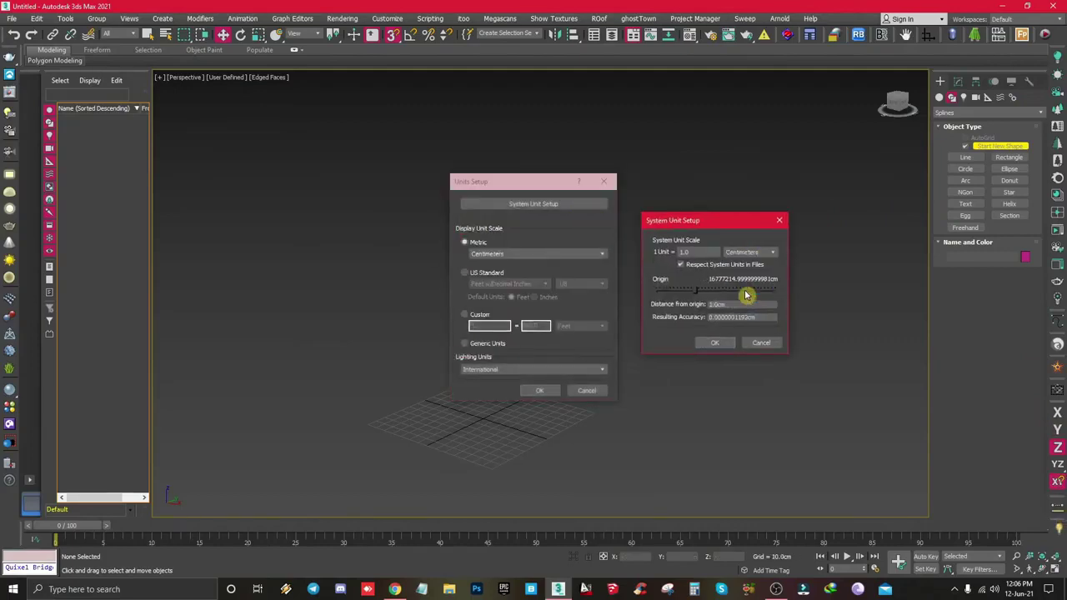
pyautogui.click(715, 343)
pyautogui.click(607, 183)
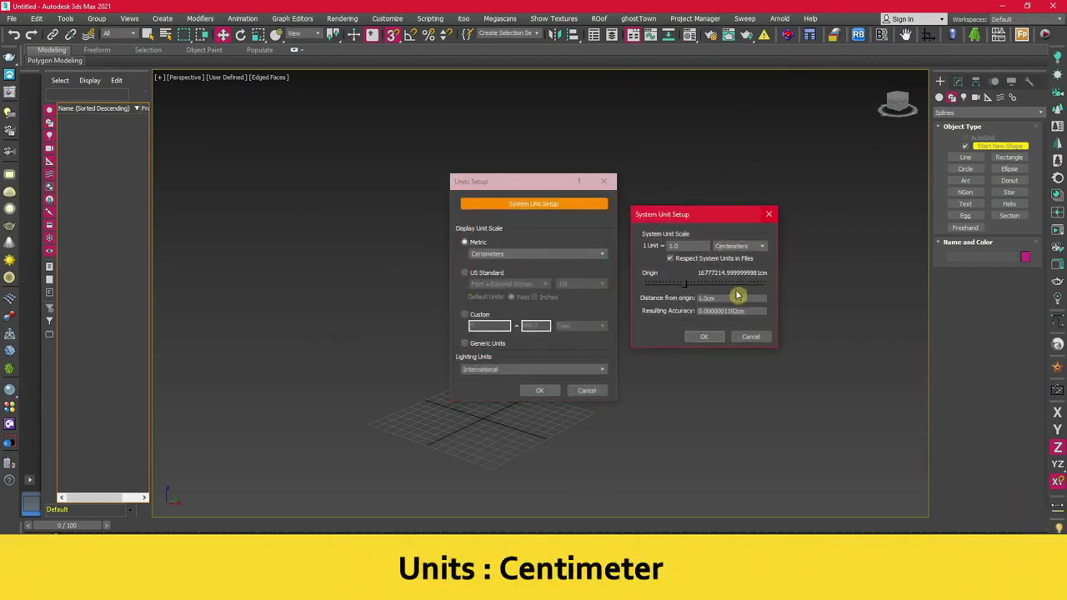
pyautogui.click(704, 336)
pyautogui.click(539, 390)
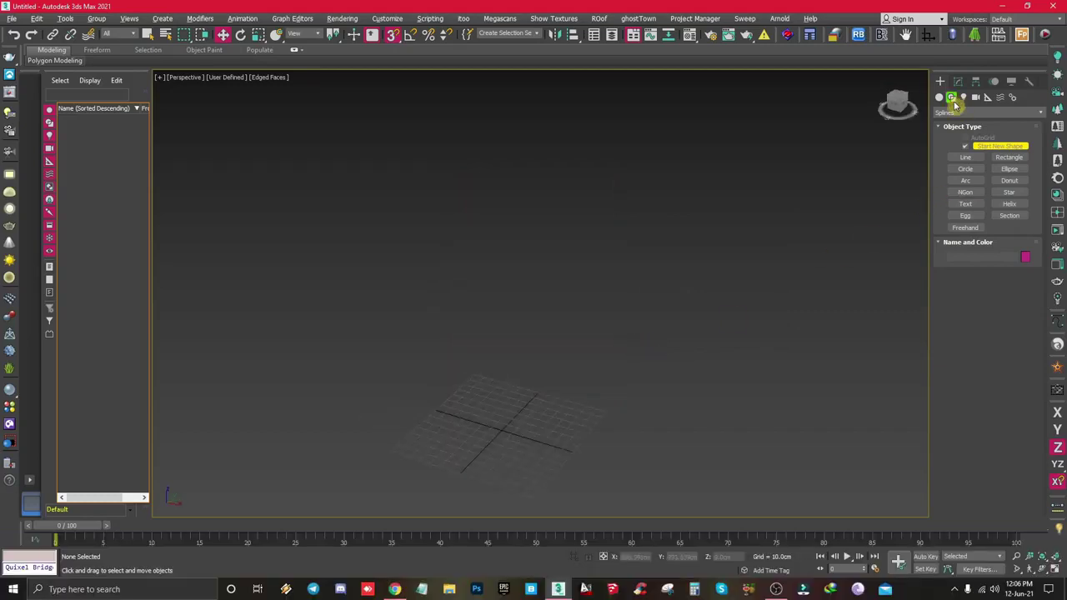
# Draw a helix at the grid centre from the spline Shapes panel
pyautogui.click(939, 96)
pyautogui.click(972, 161)
pyautogui.click(952, 98)
pyautogui.click(972, 215)
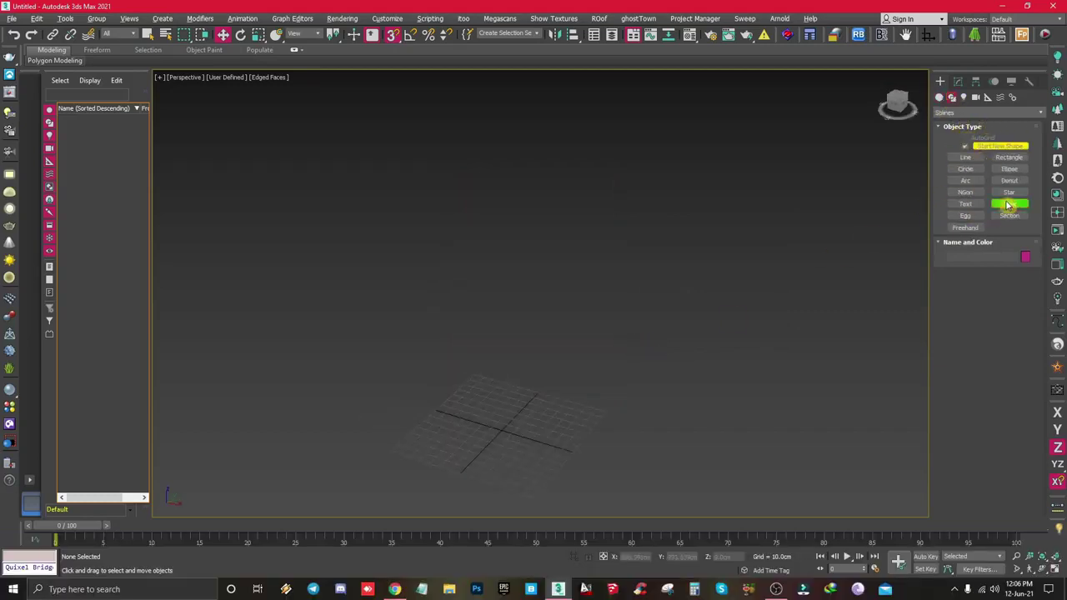
pyautogui.click(1009, 205)
pyautogui.moveTo(500, 432); pyautogui.dragTo(517, 392)
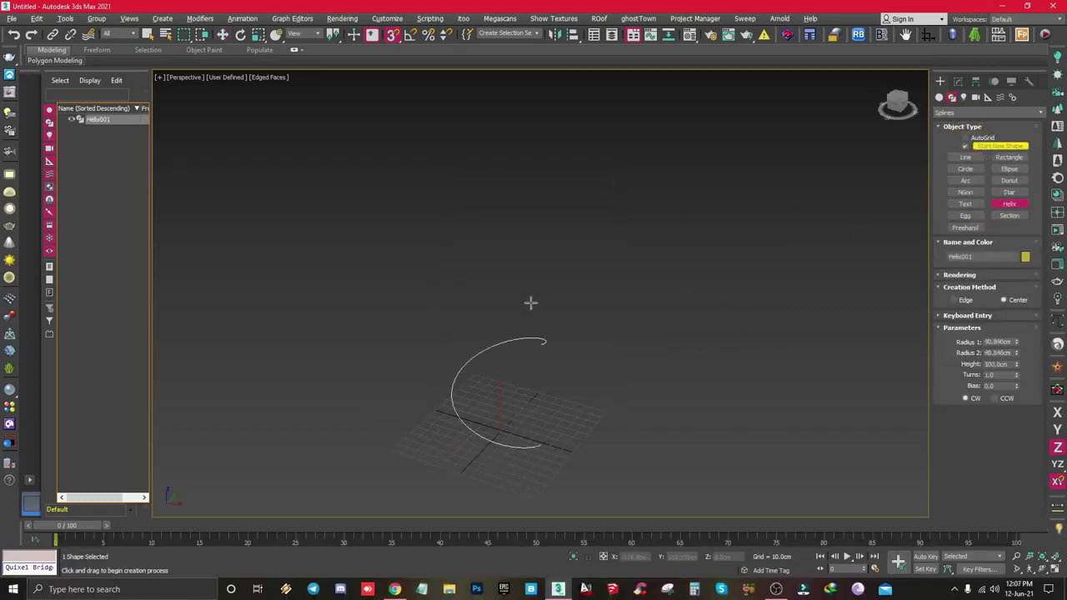
pyautogui.click(531, 303)
pyautogui.press('w')
# Give the helix radii of 100 and height 300 cm, then add an Extrude modifier
pyautogui.click(958, 81)
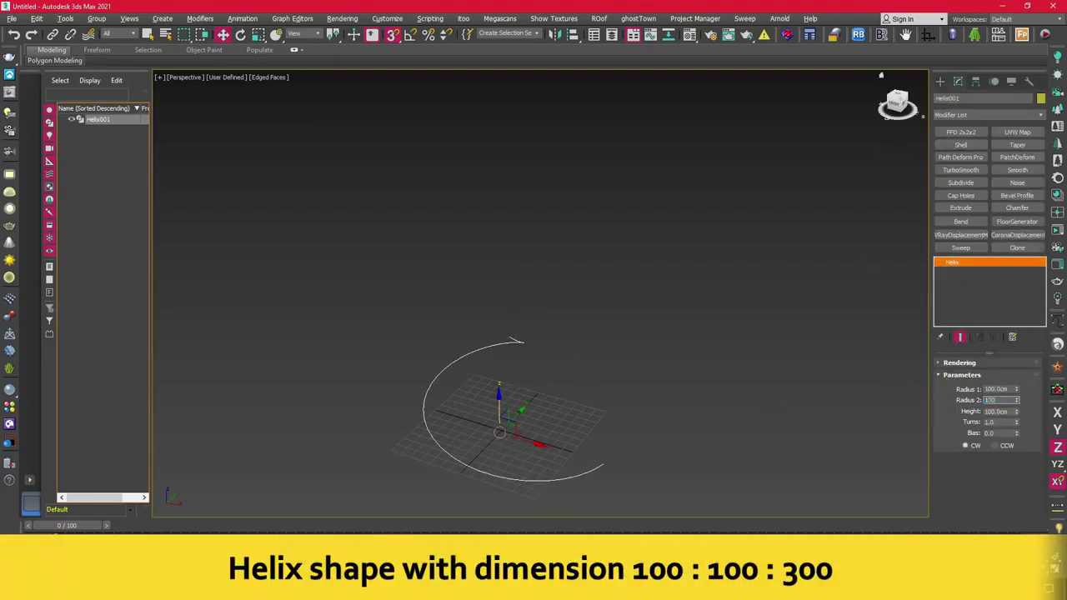
pyautogui.write('100\t300')
pyautogui.press('Return')
pyautogui.moveTo(767, 306)
pyautogui.keyDown('alt'); pyautogui.mouseDown(button='middle')
pyautogui.moveTo(691, 258)
pyautogui.moveTo(692, 278)
pyautogui.moveTo(743, 298)
pyautogui.moveTo(646, 341)
pyautogui.mouseUp(button='middle'); pyautogui.keyUp('alt')
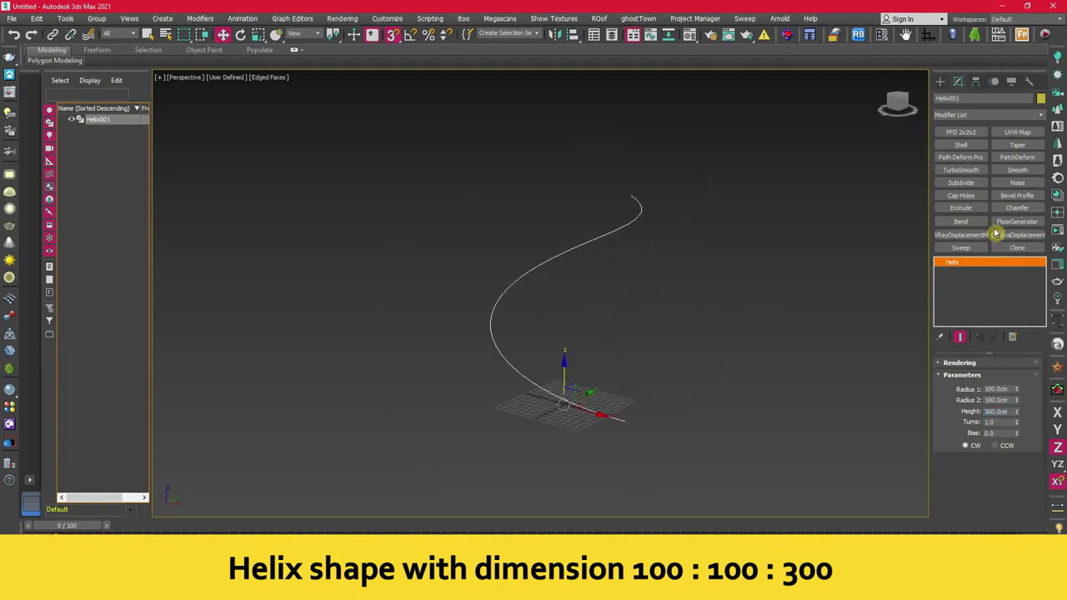
pyautogui.click(961, 208)
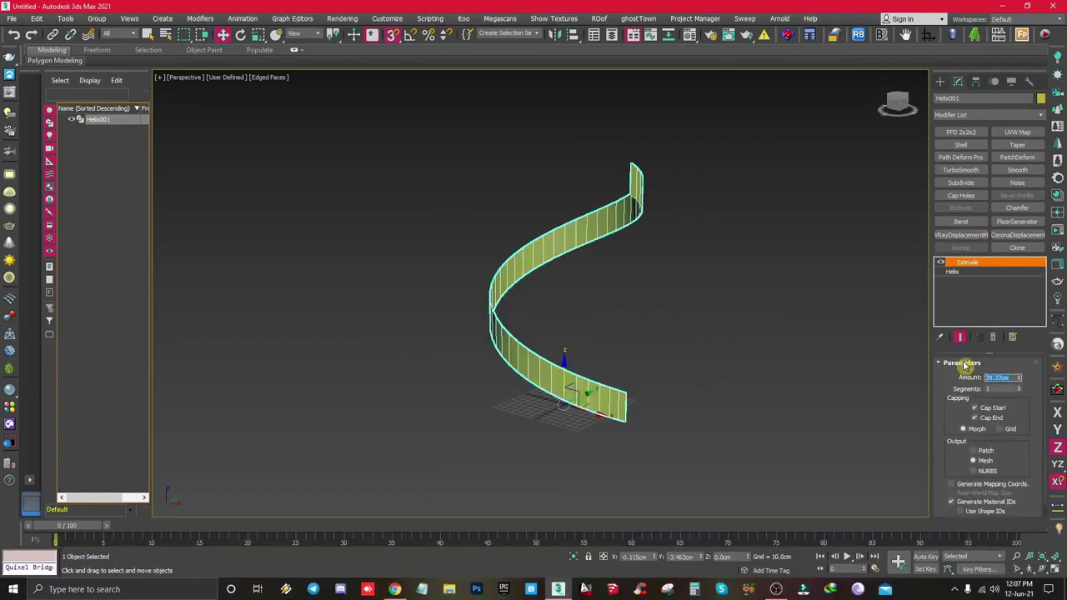
# Set the Extrude amount to 100 cm and inspect the ribbon from above
pyautogui.write('100')
pyautogui.press('Return')
pyautogui.moveTo(726, 353)
pyautogui.keyDown('alt'); pyautogui.mouseDown(button='middle')
pyautogui.moveTo(735, 349)
pyautogui.moveTo(692, 337)
pyautogui.moveTo(736, 345)
pyautogui.mouseUp(button='middle'); pyautogui.keyUp('alt')
pyautogui.press('t')
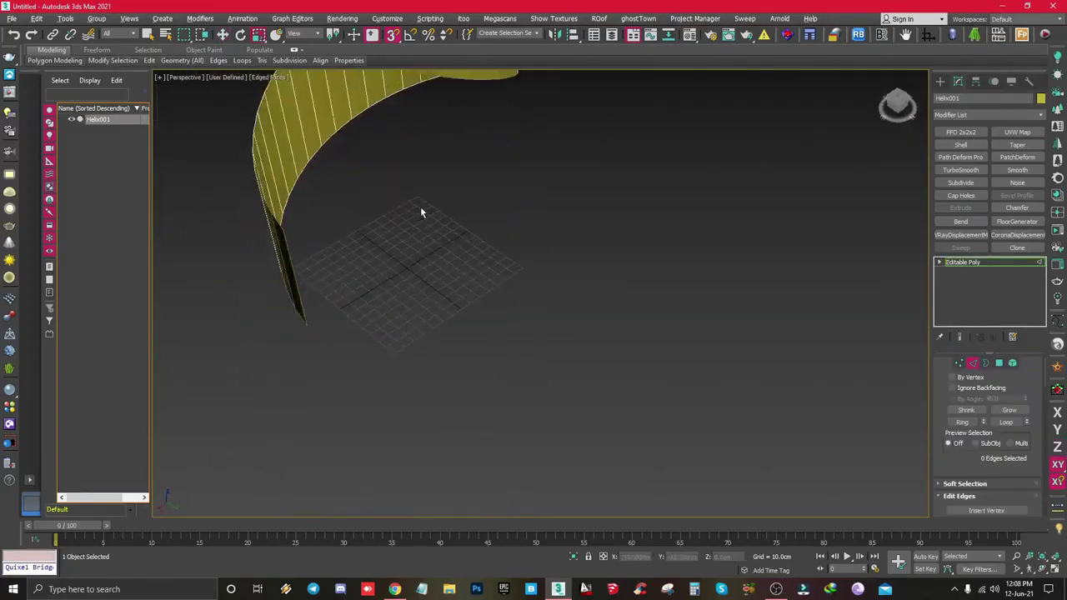
pyautogui.keyDown('alt'); pyautogui.moveTo(421, 210); pyautogui.dragTo(288, 297, button='middle'); pyautogui.keyUp('alt')
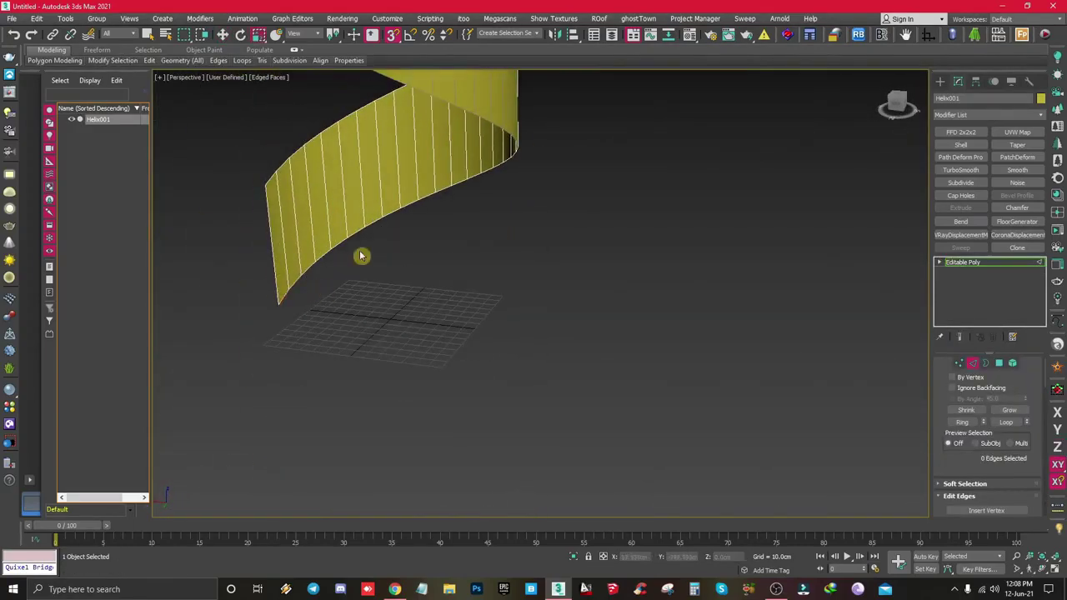
pyautogui.scroll(-5, 460, 214)
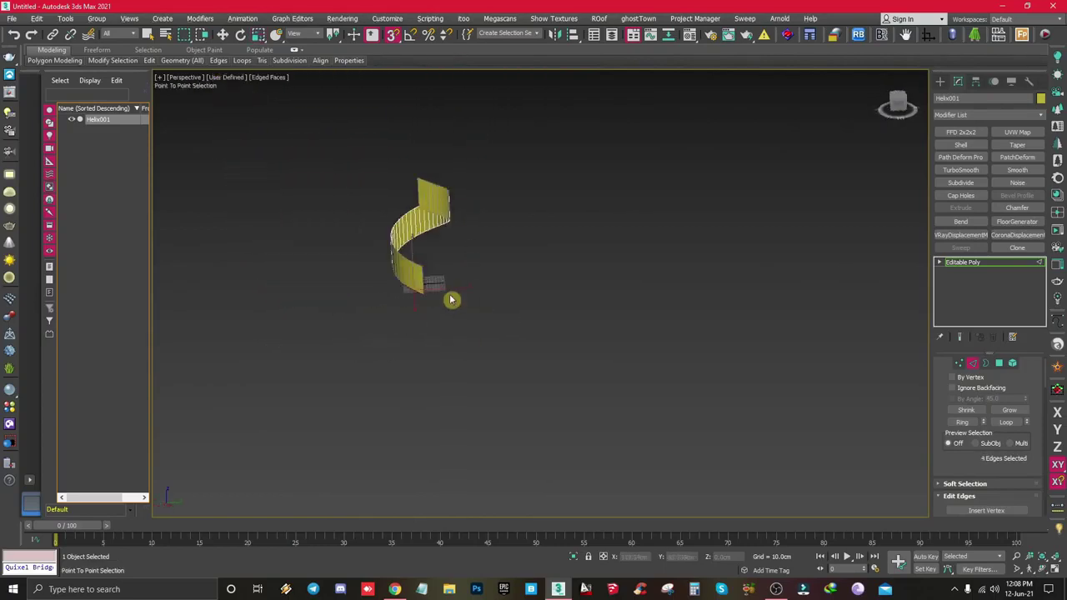
pyautogui.scroll(3, 501, 225)
# In Top view, scale the ribbon's bottom edge ring inward to form the spiral treads
pyautogui.keyDown('alt'); pyautogui.moveTo(422, 209); pyautogui.dragTo(578, 295, button='middle'); pyautogui.keyUp('alt')
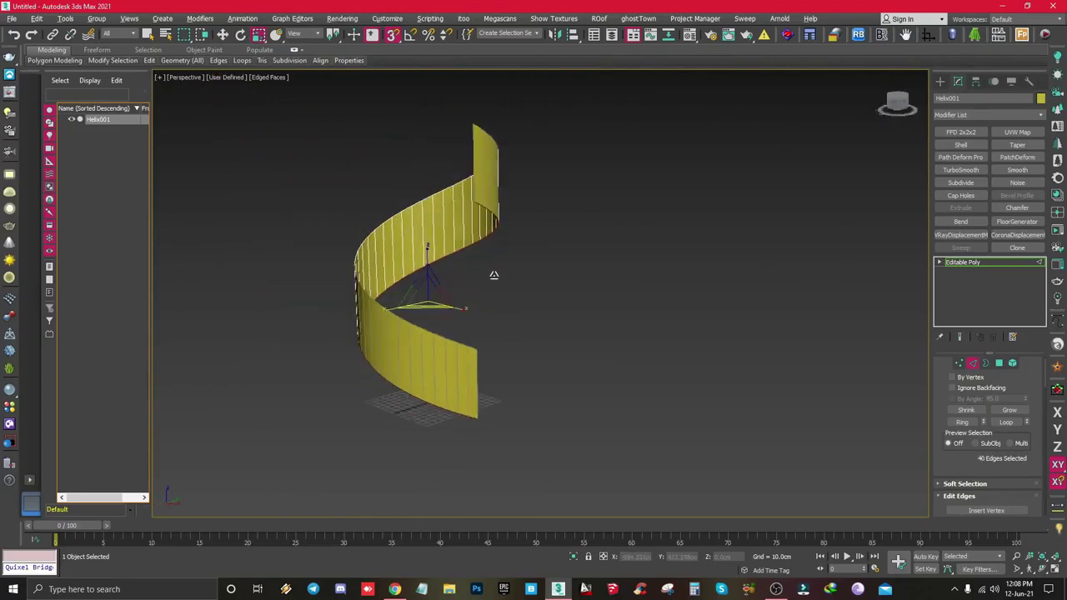
pyautogui.press('t')
pyautogui.scroll(1, 579, 295)
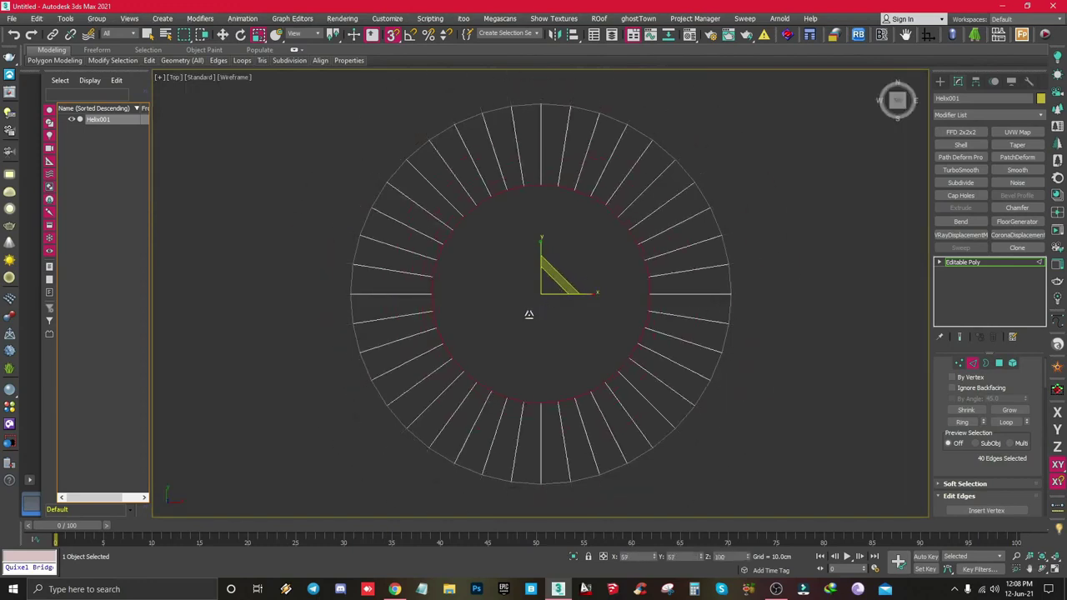
pyautogui.moveTo(529, 317); pyautogui.dragTo(522, 318)
pyautogui.press('p')
pyautogui.moveTo(519, 317)
pyautogui.keyDown('alt'); pyautogui.mouseDown(button='middle')
pyautogui.moveTo(414, 332)
pyautogui.moveTo(600, 246)
pyautogui.mouseUp(button='middle'); pyautogui.keyUp('alt')
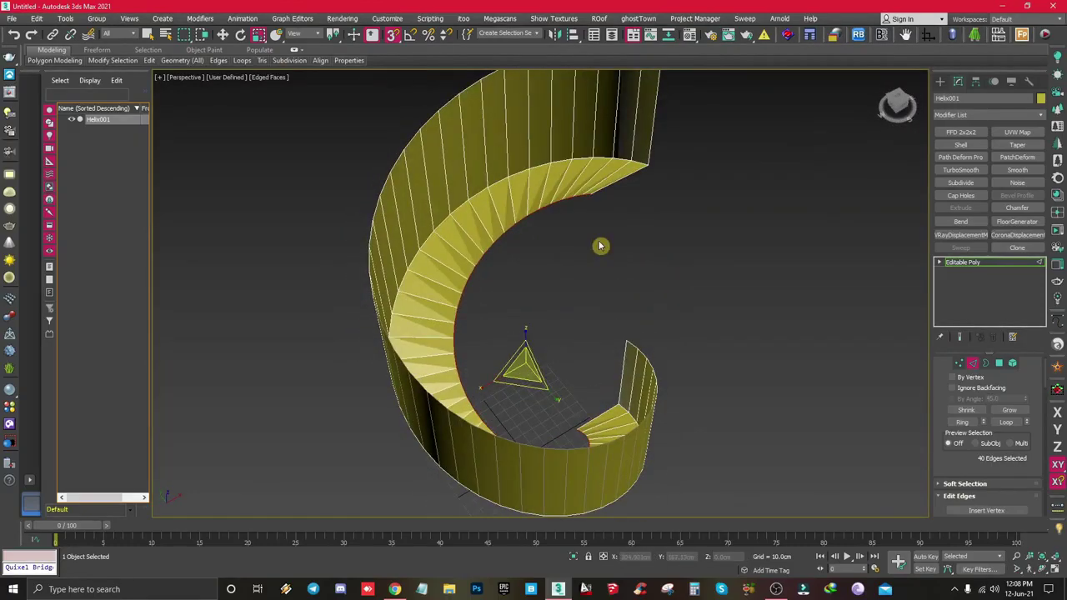
# Loop-select all 40 step polygons and detach them as Object001
pyautogui.click(974, 371)
pyautogui.keyDown('alt'); pyautogui.moveTo(805, 374); pyautogui.dragTo(511, 259, button='middle'); pyautogui.keyUp('alt')
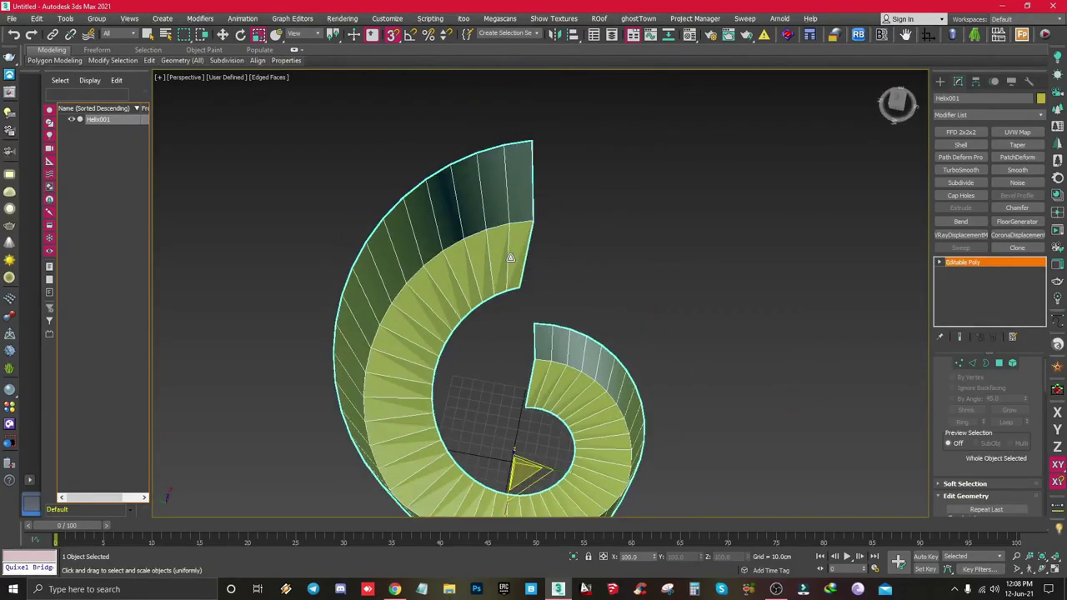
pyautogui.press('4')
pyautogui.click(517, 259)
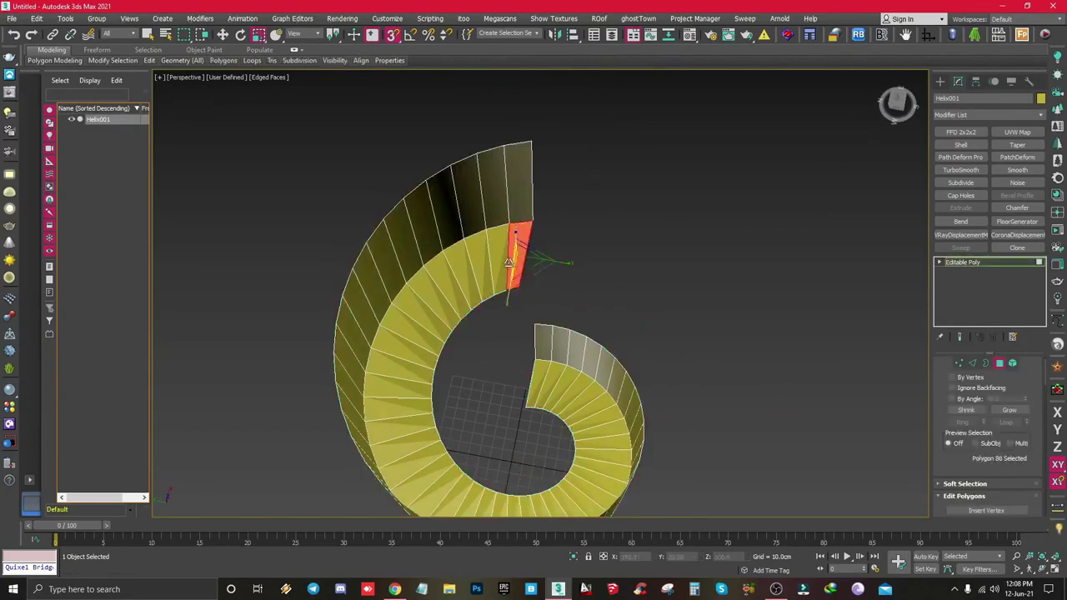
pyautogui.keyDown('shift'); pyautogui.click(510, 275); pyautogui.keyUp('shift')
pyautogui.moveTo(510, 275)
pyautogui.keyDown('alt'); pyautogui.mouseDown(button='middle')
pyautogui.moveTo(489, 339)
pyautogui.moveTo(606, 368)
pyautogui.mouseUp(button='middle'); pyautogui.keyUp('alt')
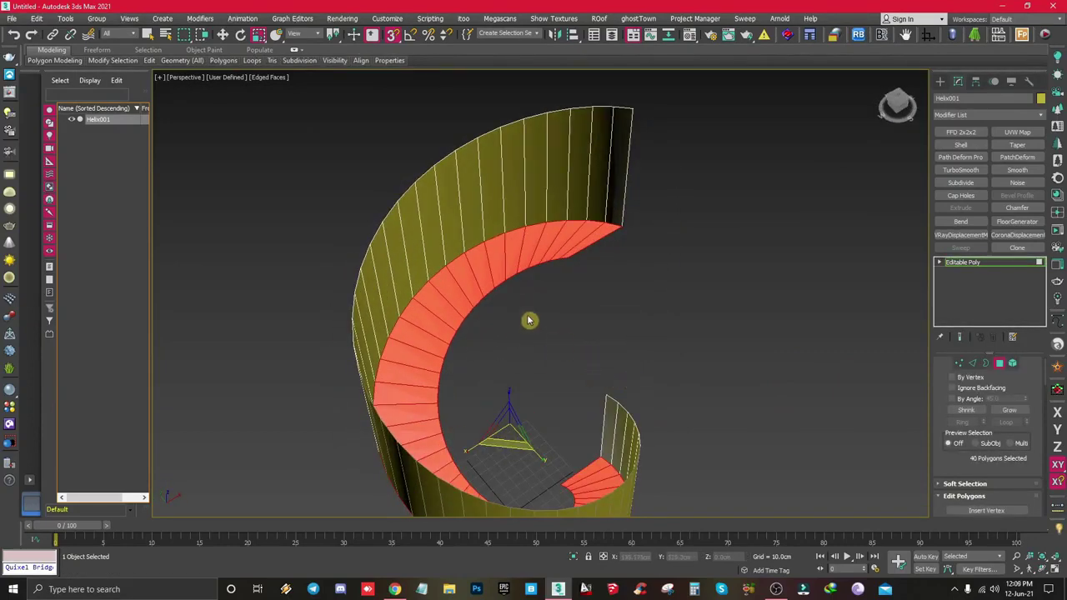
pyautogui.rightClick(518, 259)
pyautogui.scroll(-2, 981, 473)
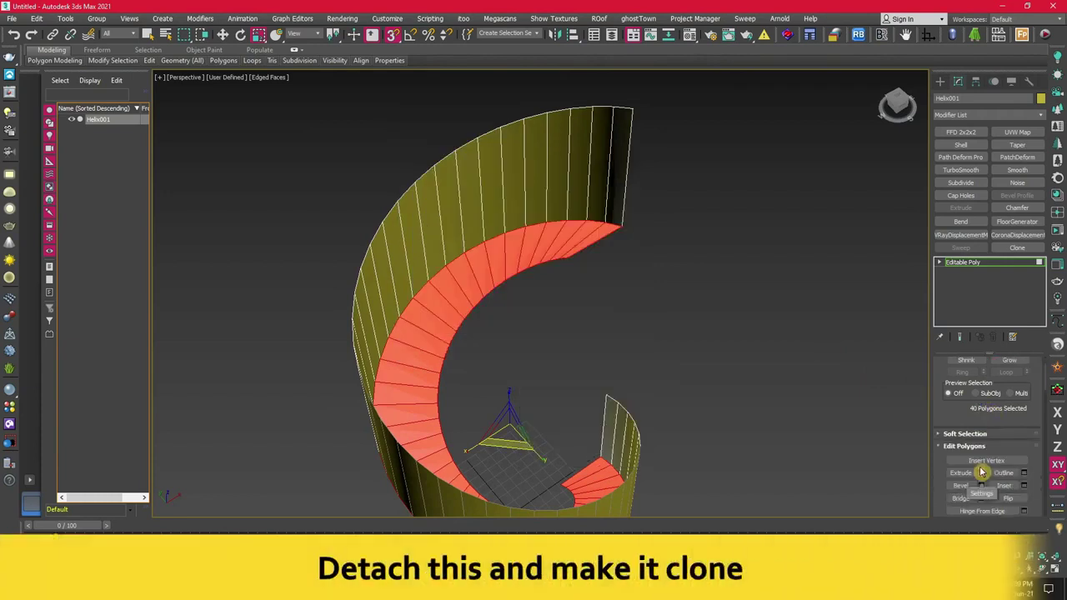
pyautogui.scroll(-4, 1041, 488)
pyautogui.scroll(-5, 1040, 488)
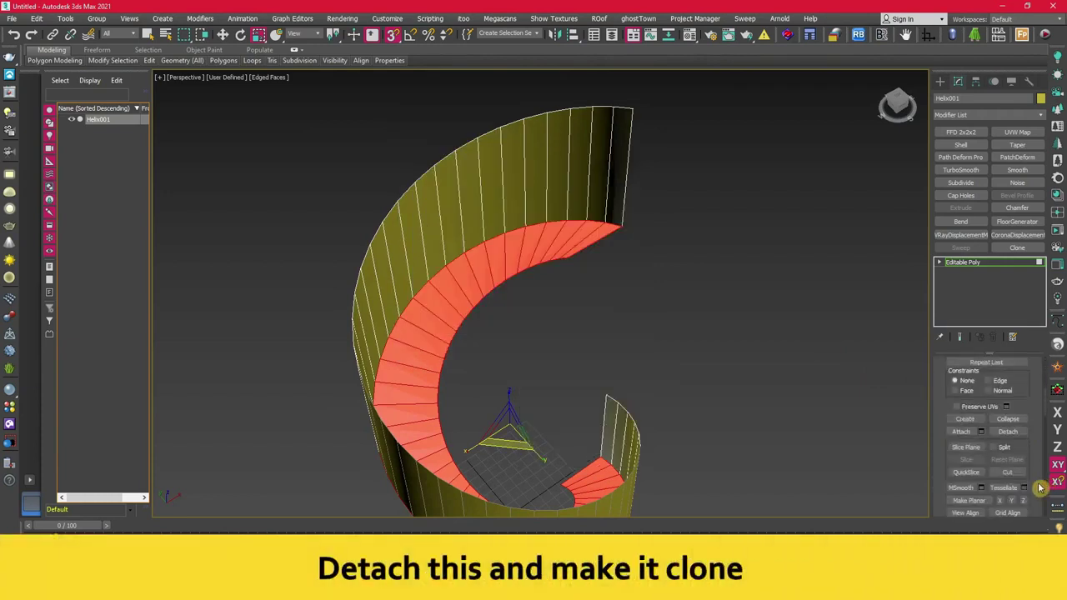
pyautogui.click(1008, 432)
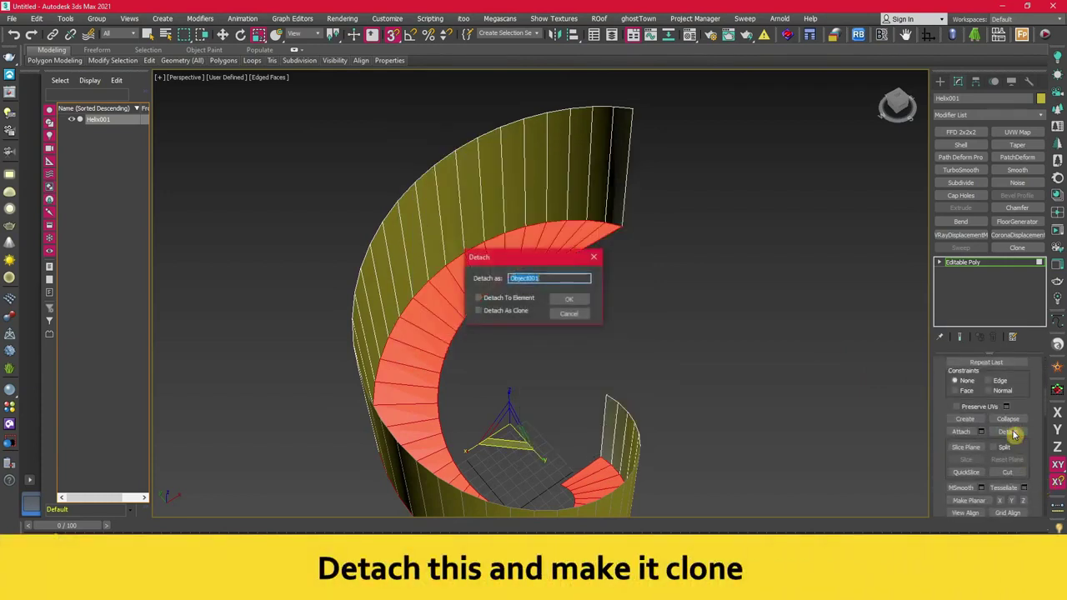
pyautogui.click(560, 302)
# Clone the detached stairs Object001 to create a copy, Object002
pyautogui.click(548, 245)
pyautogui.rightClick(548, 245)
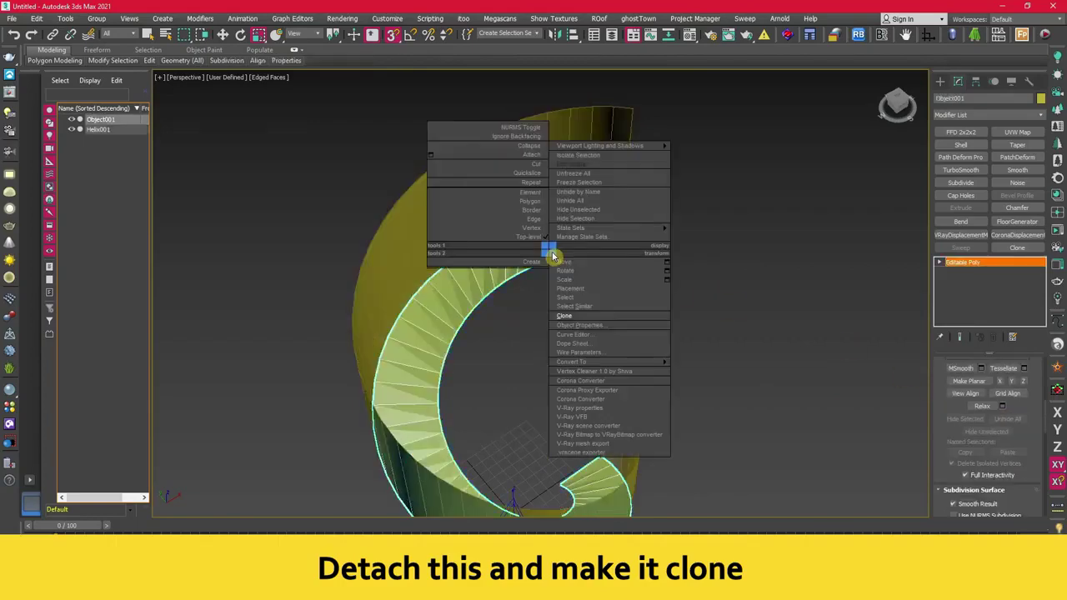
pyautogui.click(620, 336)
pyautogui.click(517, 338)
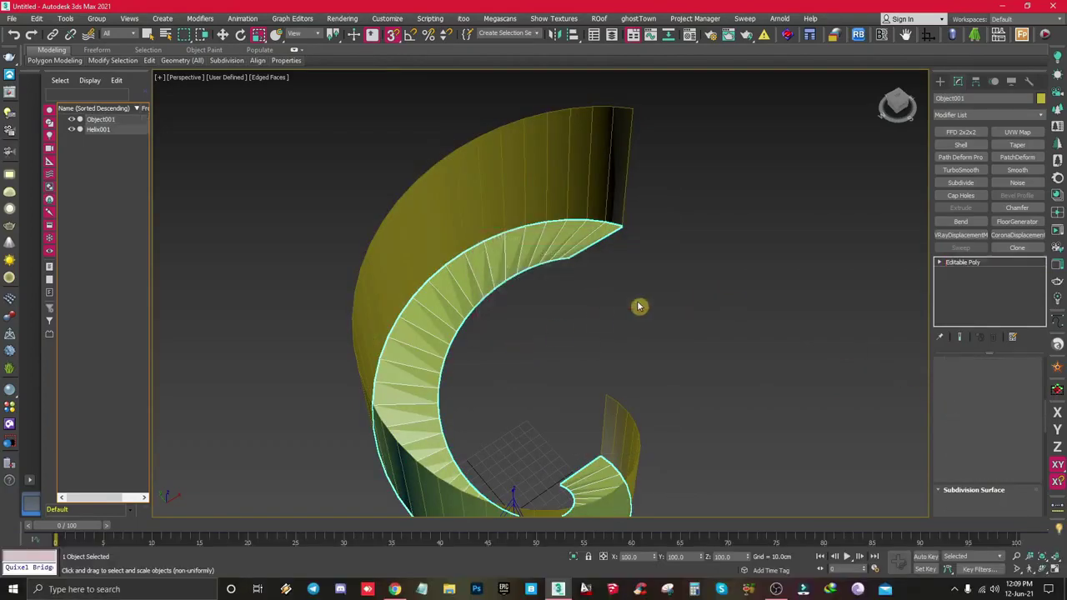
pyautogui.click(589, 202)
pyautogui.keyDown('alt'); pyautogui.moveTo(601, 203); pyautogui.dragTo(615, 200, button='middle'); pyautogui.keyUp('alt')
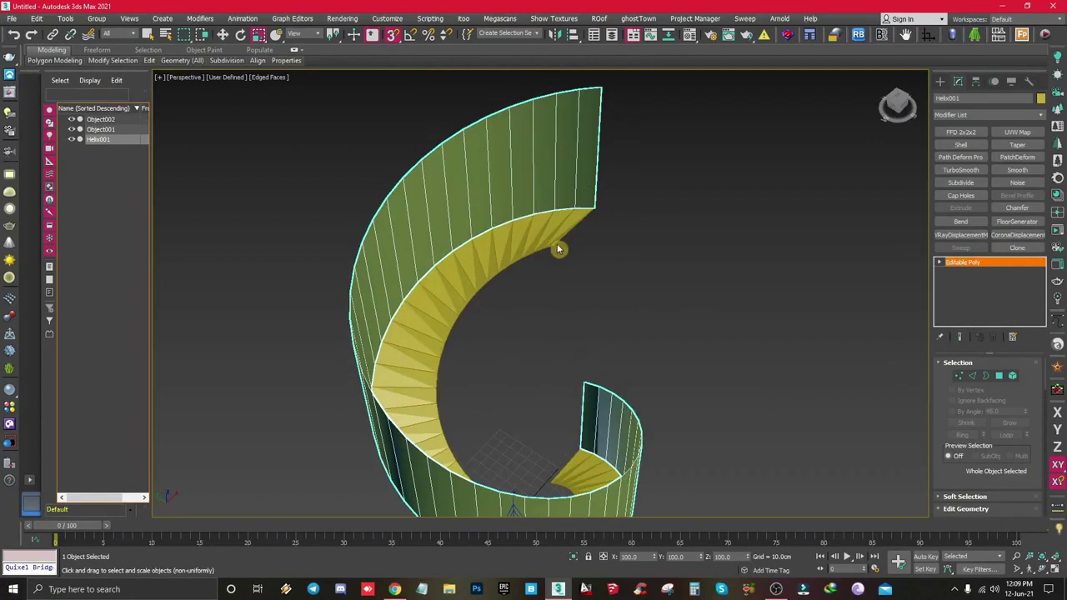
# Isolate Helix001, select its bottom edge loop and move it, then end isolation
pyautogui.press('2')
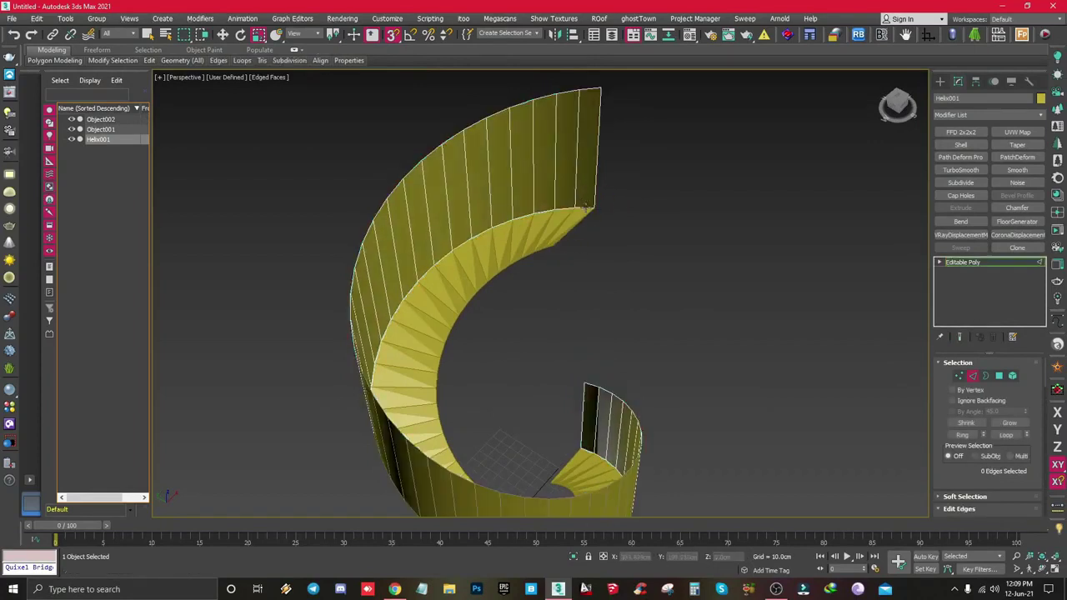
pyautogui.click(564, 207)
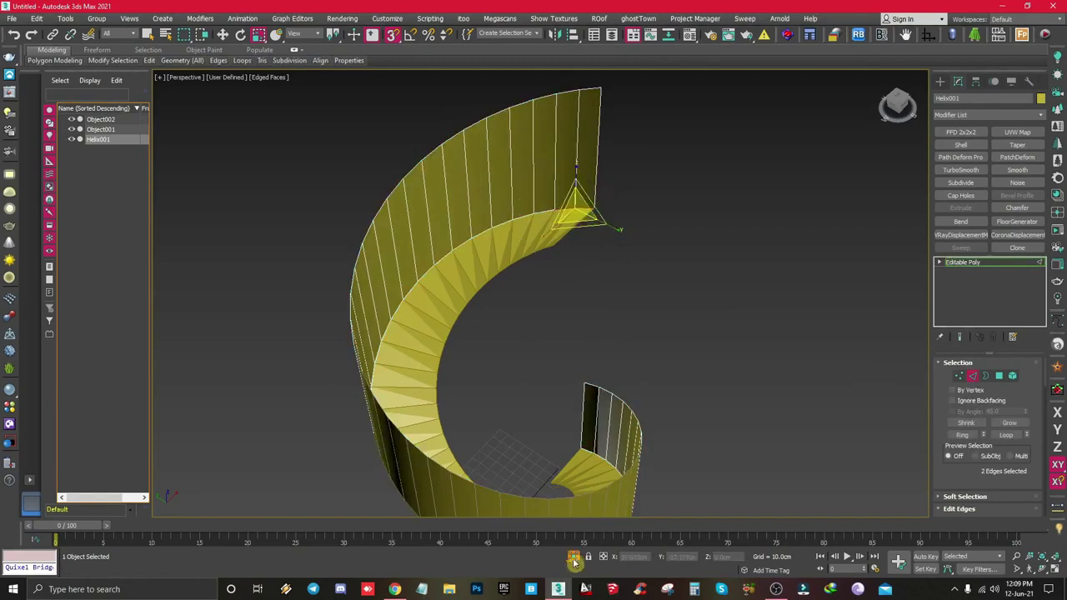
pyautogui.hotkey('alt', 'q')
pyautogui.scroll(-5, 639, 291)
pyautogui.click(641, 488)
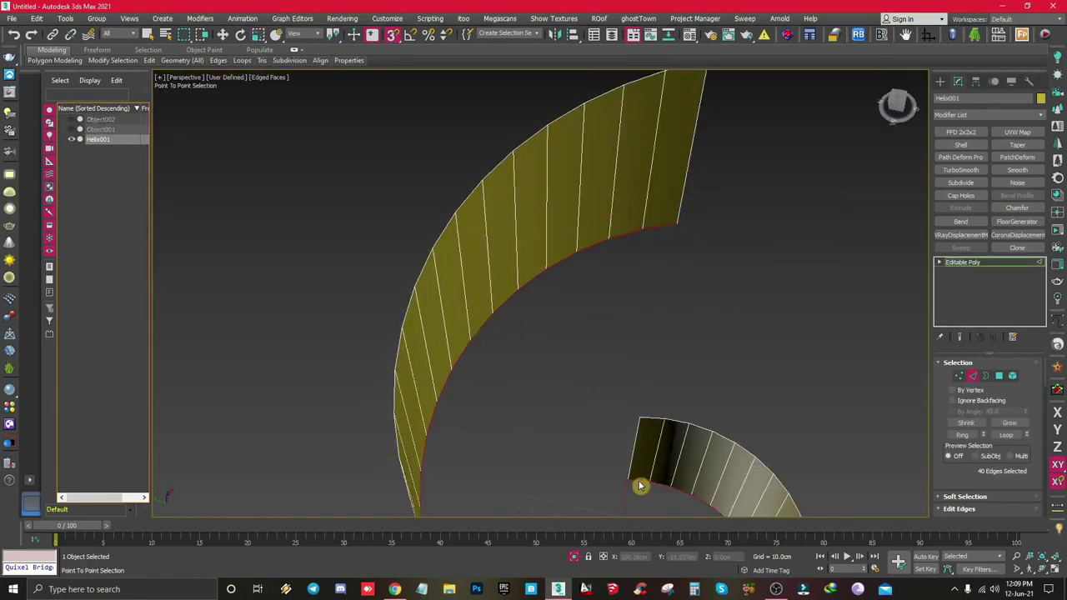
pyautogui.press('w')
pyautogui.scroll(-3, 520, 467)
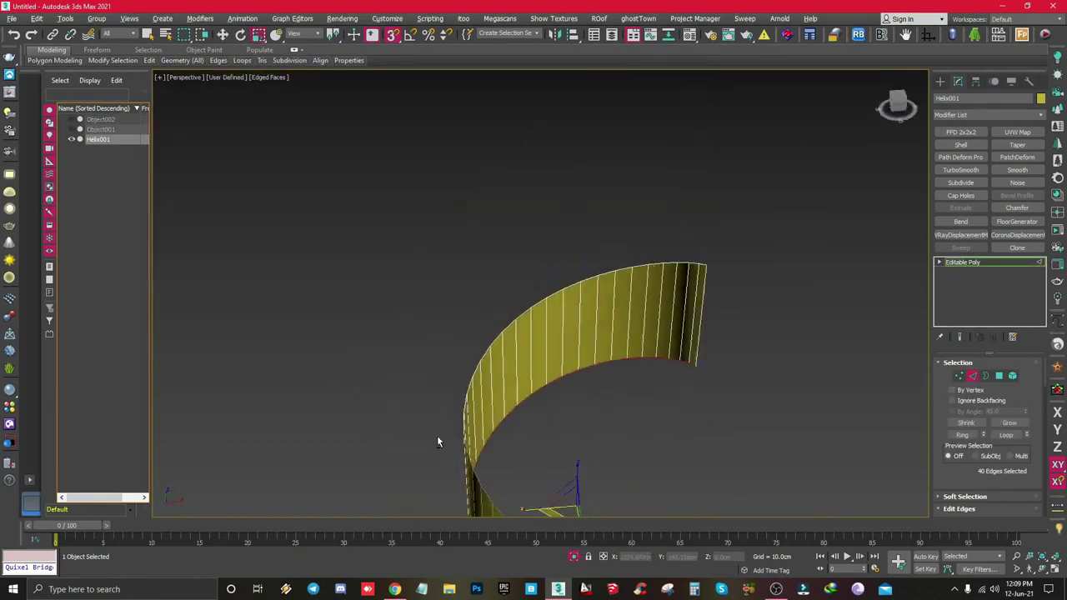
pyautogui.keyDown('alt'); pyautogui.moveTo(439, 440); pyautogui.dragTo(453, 431, button='middle'); pyautogui.keyUp('alt')
pyautogui.moveTo(576, 477); pyautogui.dragTo(571, 481)
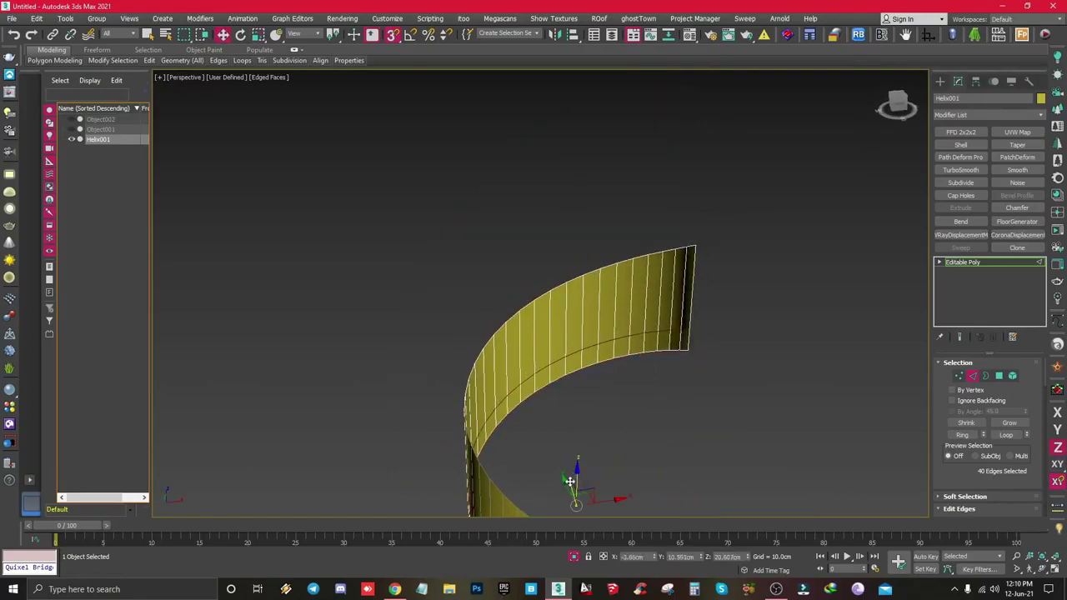
pyautogui.moveTo(570, 478)
pyautogui.keyDown('alt'); pyautogui.mouseDown(button='middle')
pyautogui.moveTo(691, 386)
pyautogui.moveTo(572, 464)
pyautogui.mouseUp(button='middle'); pyautogui.keyUp('alt')
pyautogui.moveTo(572, 464); pyautogui.dragTo(582, 452)
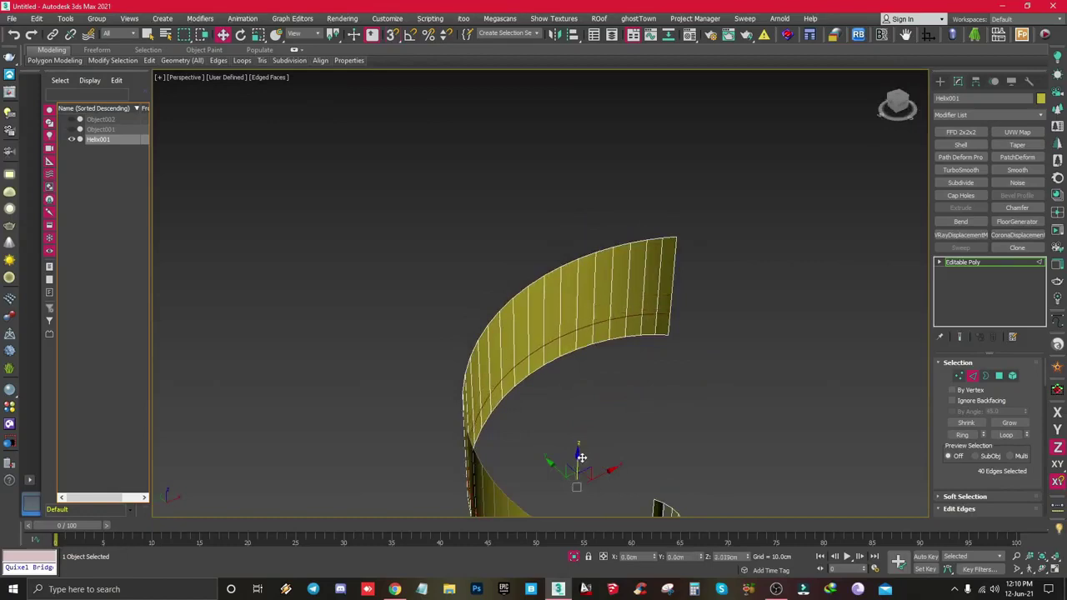
pyautogui.moveTo(583, 461)
pyautogui.keyDown('alt'); pyautogui.mouseDown(button='middle')
pyautogui.moveTo(495, 443)
pyautogui.moveTo(607, 531)
pyautogui.mouseUp(button='middle'); pyautogui.keyUp('alt')
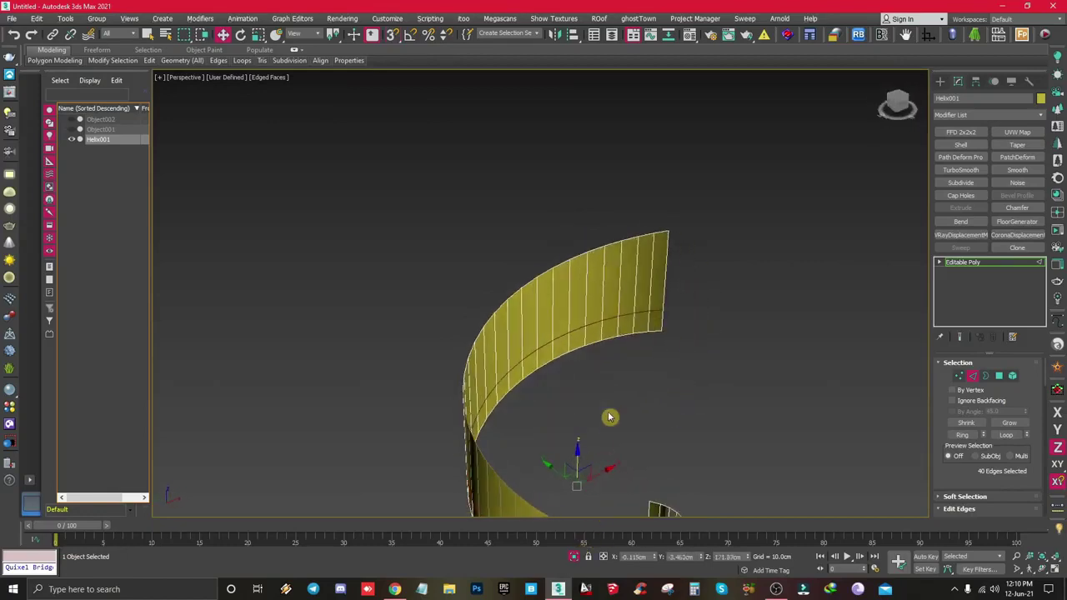
pyautogui.click(616, 556)
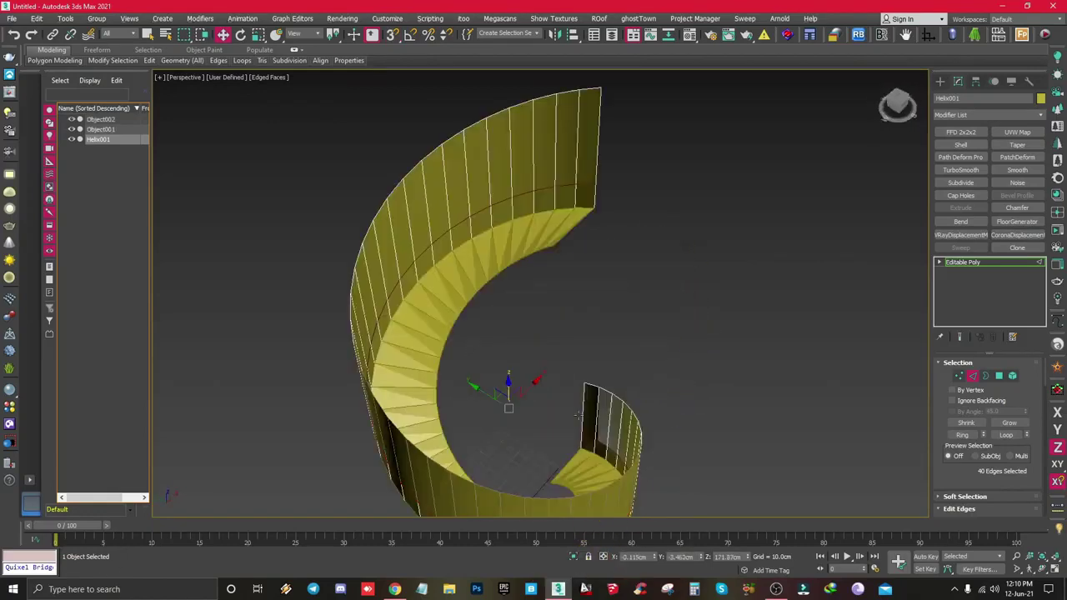
# Leave Helix001's edge mode, then isolate Object002 for sub-object editing
pyautogui.click(972, 375)
pyautogui.click(576, 471)
pyautogui.click(574, 556)
pyautogui.moveTo(426, 241)
pyautogui.keyDown('alt'); pyautogui.mouseDown(button='middle')
pyautogui.moveTo(501, 262)
pyautogui.moveTo(440, 154)
pyautogui.mouseUp(button='middle'); pyautogui.keyUp('alt')
pyautogui.click(1013, 376)
pyautogui.moveTo(656, 240)
pyautogui.keyDown('alt'); pyautogui.mouseDown(button='middle')
pyautogui.moveTo(615, 353)
pyautogui.moveTo(633, 366)
pyautogui.mouseUp(button='middle'); pyautogui.keyUp('alt')
# Select all edges of Object002 and apply an Open Chamfer to separate the treads
pyautogui.click(973, 376)
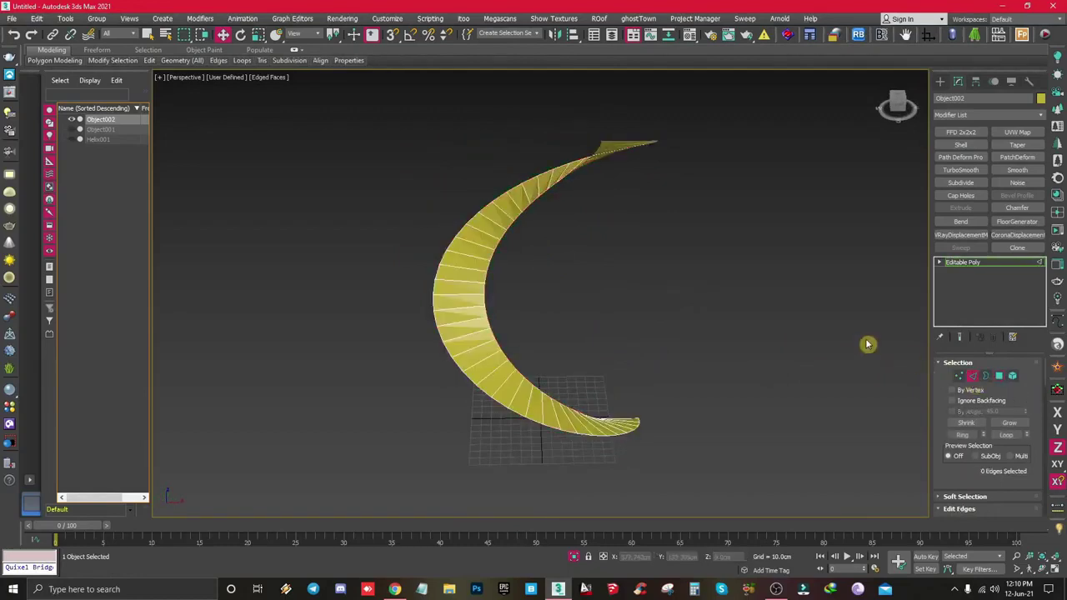
pyautogui.keyDown('alt'); pyautogui.moveTo(869, 341); pyautogui.dragTo(675, 246, button='middle'); pyautogui.keyUp('alt')
pyautogui.keyDown('alt'); pyautogui.moveTo(640, 166); pyautogui.dragTo(647, 202, button='middle'); pyautogui.keyUp('alt')
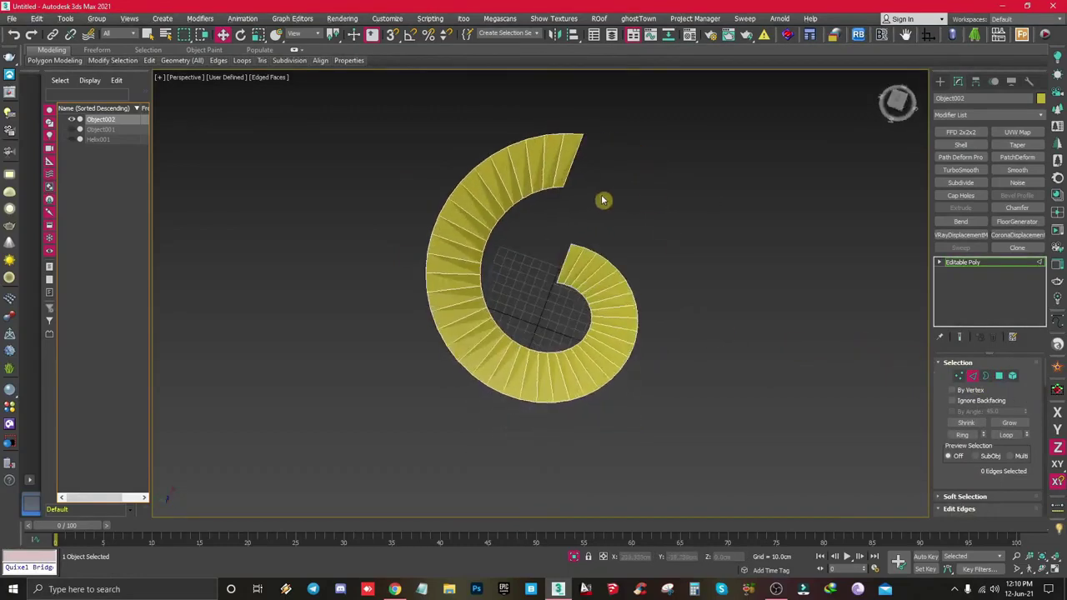
pyautogui.hotkey('ctrl', 'a')
pyautogui.scroll(-3, 1040, 410)
pyautogui.scroll(-3, 1041, 412)
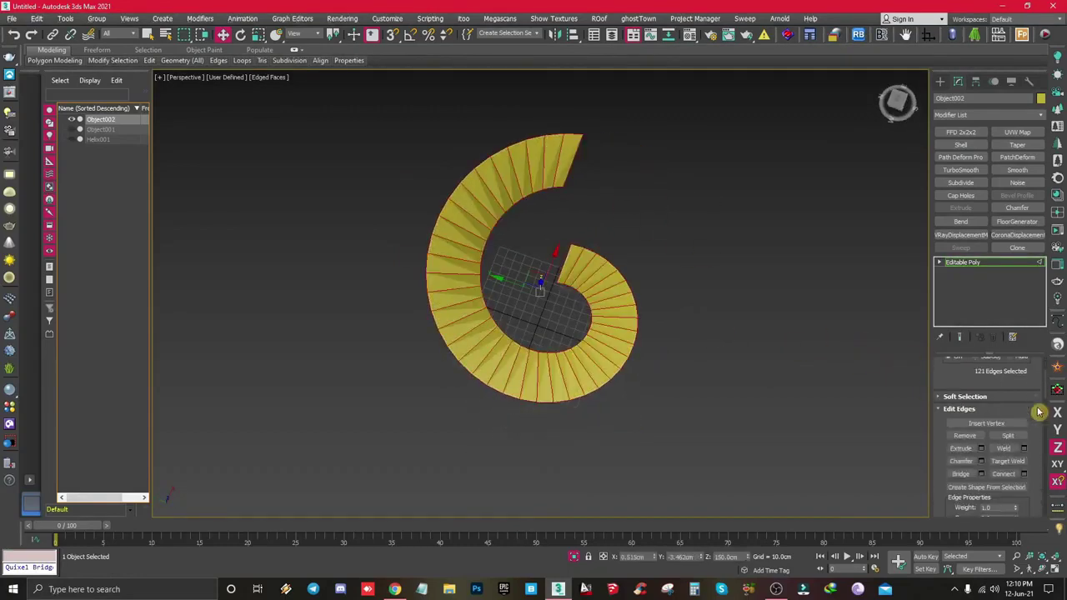
pyautogui.click(981, 462)
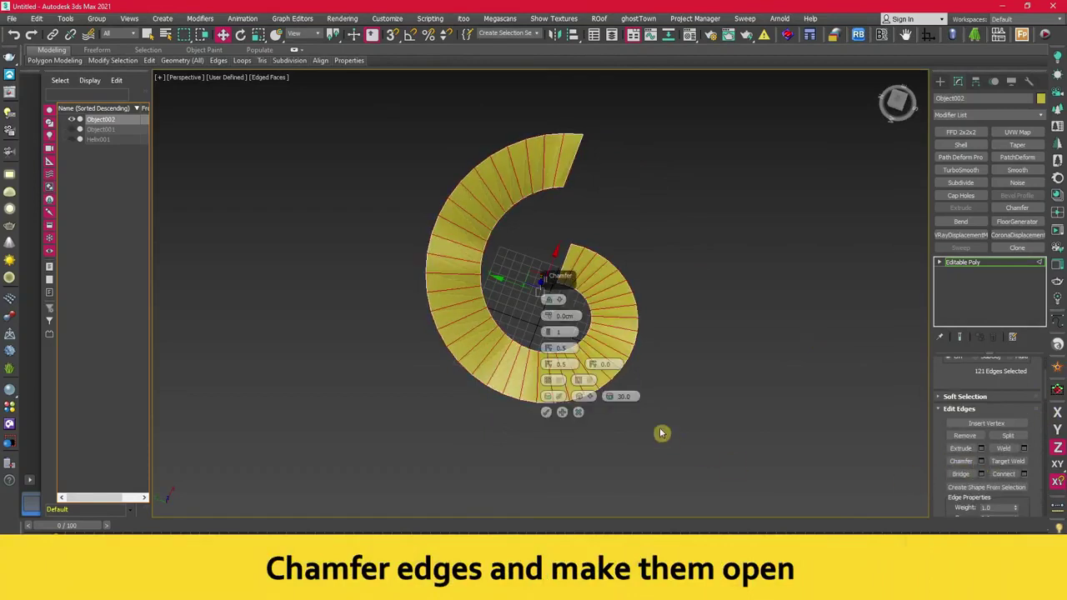
pyautogui.click(559, 383)
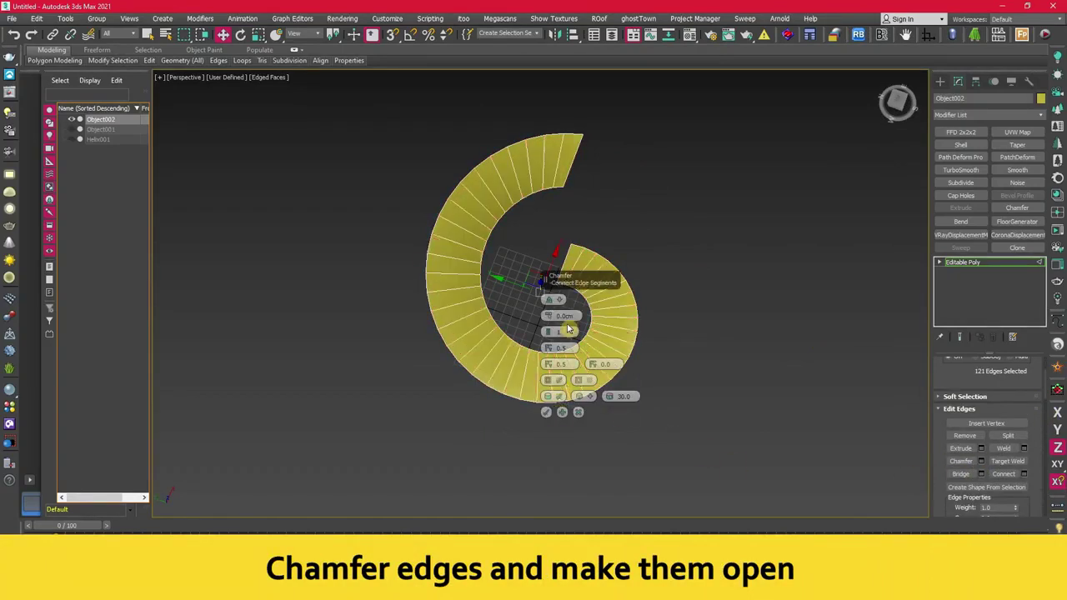
pyautogui.click(546, 412)
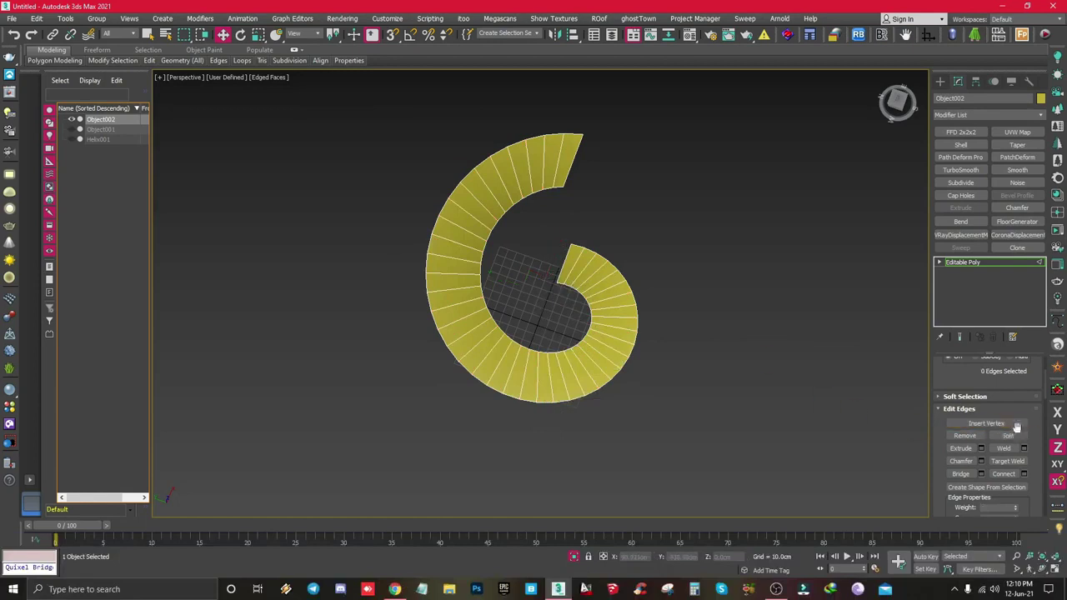
pyautogui.scroll(-3, 1037, 437)
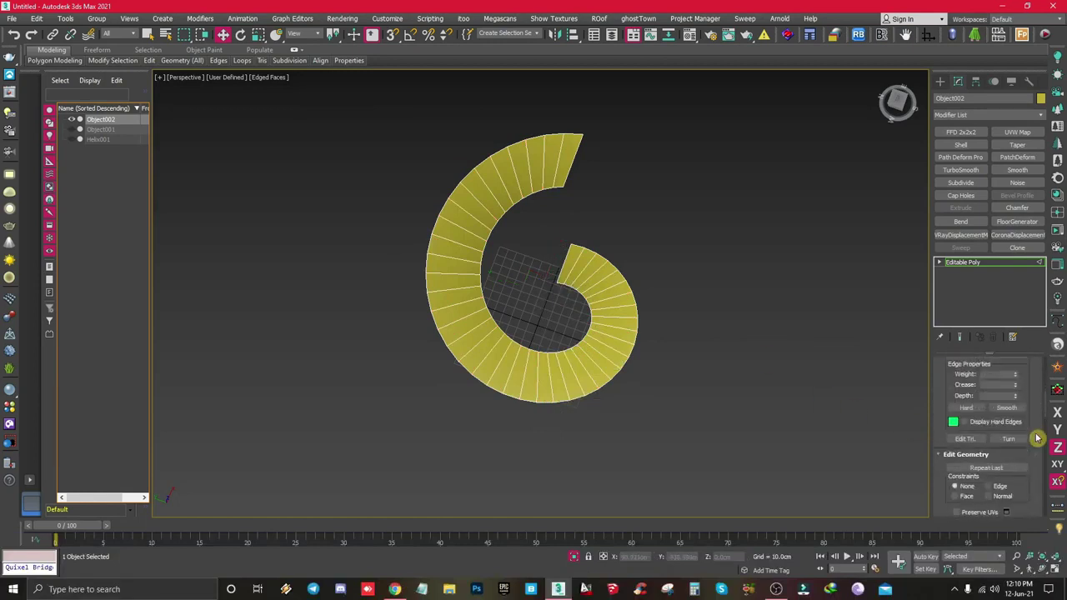
pyautogui.scroll(2, 1037, 438)
pyautogui.scroll(5, 1038, 438)
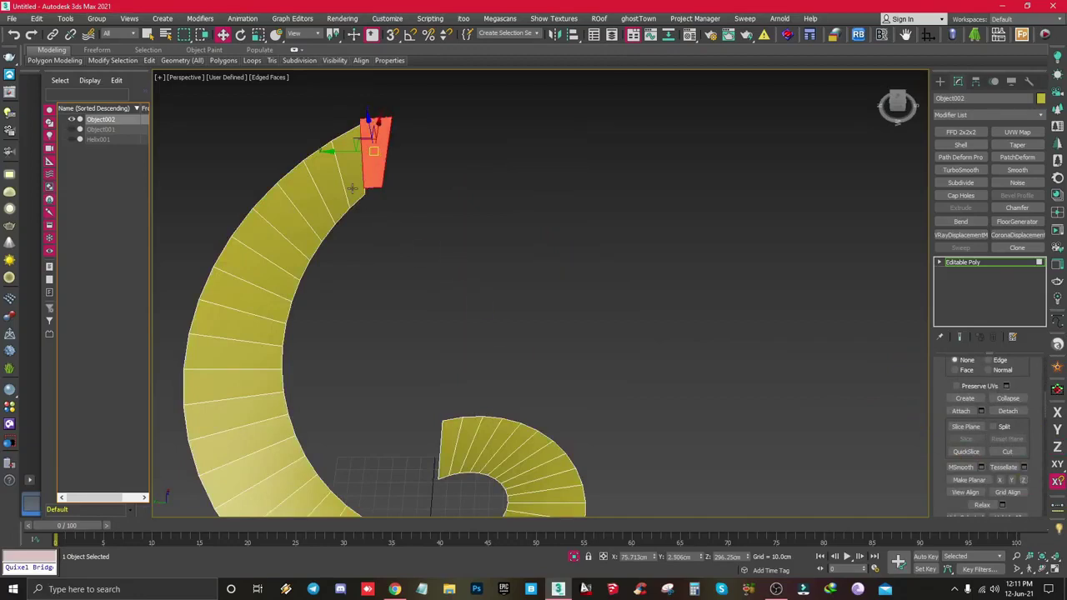
# Slide a step face along the spiral and view the steps from lower down
pyautogui.moveTo(353, 189)
pyautogui.mouseDown()
pyautogui.moveTo(261, 310)
pyautogui.moveTo(360, 448)
pyautogui.moveTo(472, 484)
pyautogui.moveTo(607, 459)
pyautogui.moveTo(533, 348)
pyautogui.moveTo(471, 375)
pyautogui.mouseUp()
pyautogui.scroll(-2, 511, 388)
pyautogui.scroll(-2, 511, 388)
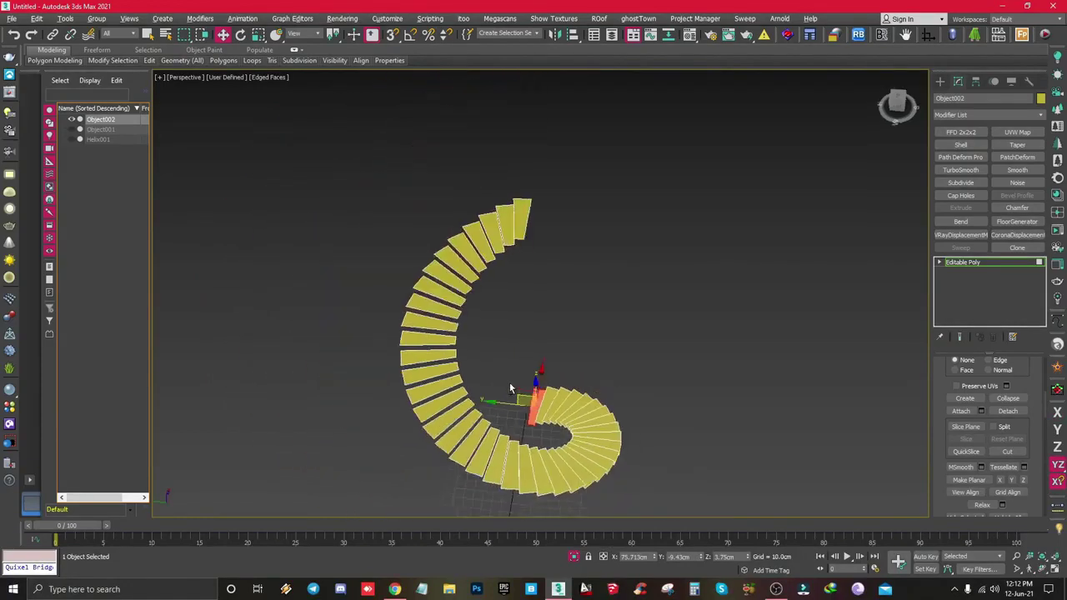
pyautogui.keyDown('alt'); pyautogui.moveTo(511, 387); pyautogui.dragTo(462, 351, button='middle'); pyautogui.keyUp('alt')
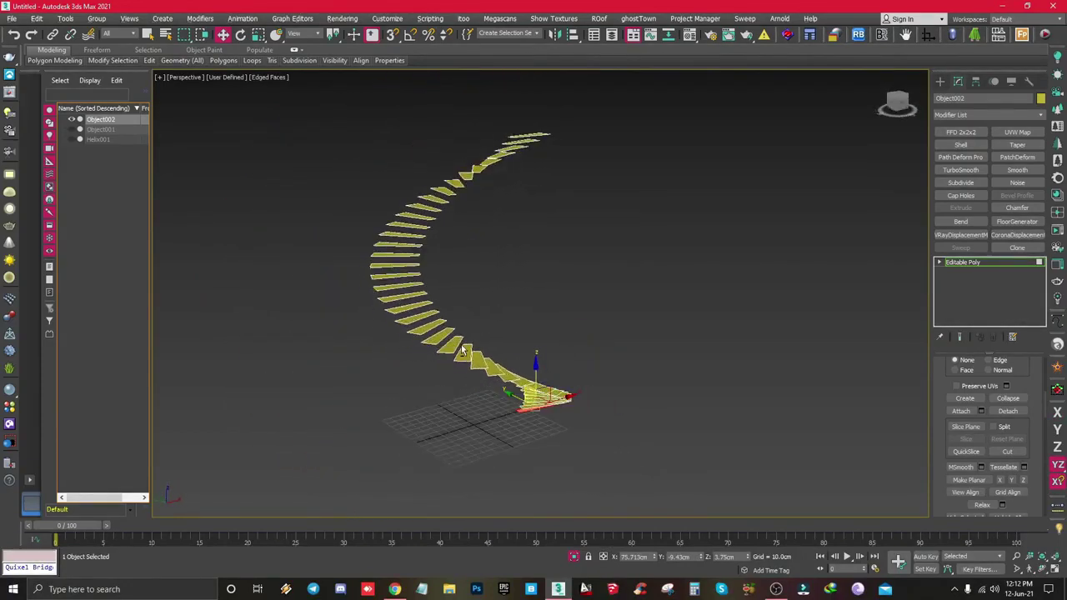
# Shift-drag all step edges downward into solid blocks, then end the isolation
pyautogui.hotkey('ctrl', 'a')
pyautogui.press('2')
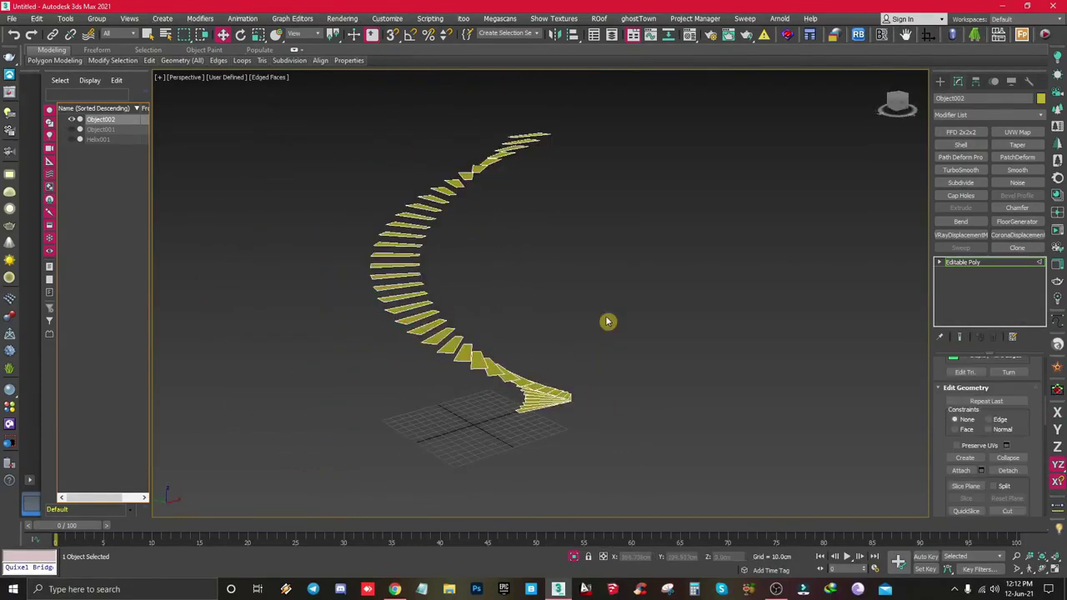
pyautogui.hotkey('ctrl', 'a')
pyautogui.scroll(5, 477, 199)
pyautogui.keyDown('alt'); pyautogui.moveTo(477, 198); pyautogui.dragTo(432, 207, button='middle'); pyautogui.keyUp('alt')
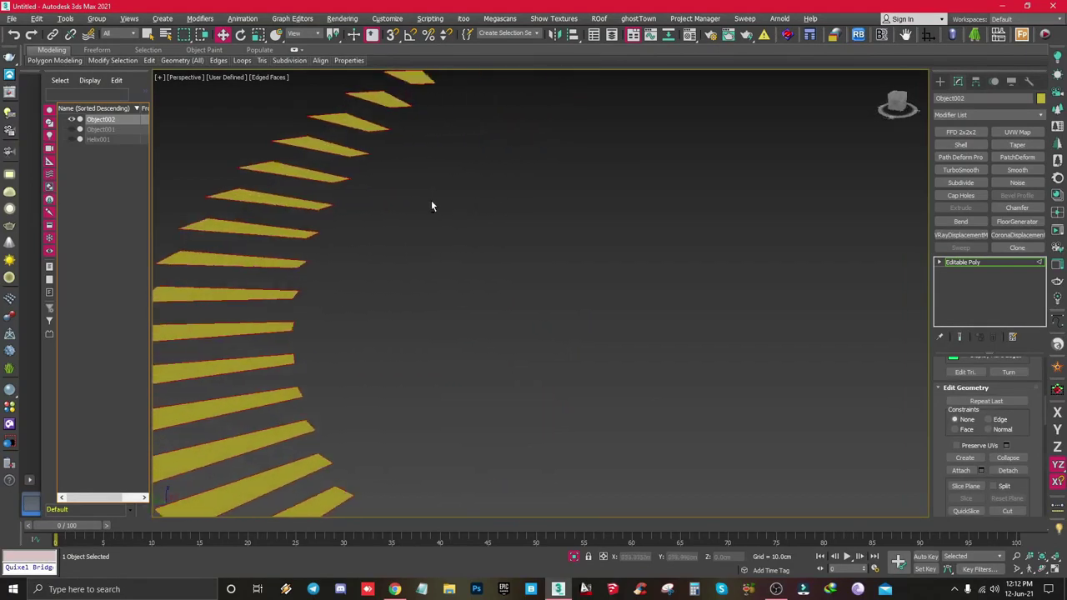
pyautogui.moveTo(334, 184)
pyautogui.keyDown('shift'); pyautogui.mouseDown()
pyautogui.moveTo(331, 204)
pyautogui.moveTo(333, 175)
pyautogui.moveTo(335, 204)
pyautogui.mouseUp(); pyautogui.keyUp('shift')
pyautogui.rightClick(338, 197)
pyautogui.keyDown('alt'); pyautogui.moveTo(334, 204); pyautogui.dragTo(492, 420, button='middle'); pyautogui.keyUp('alt')
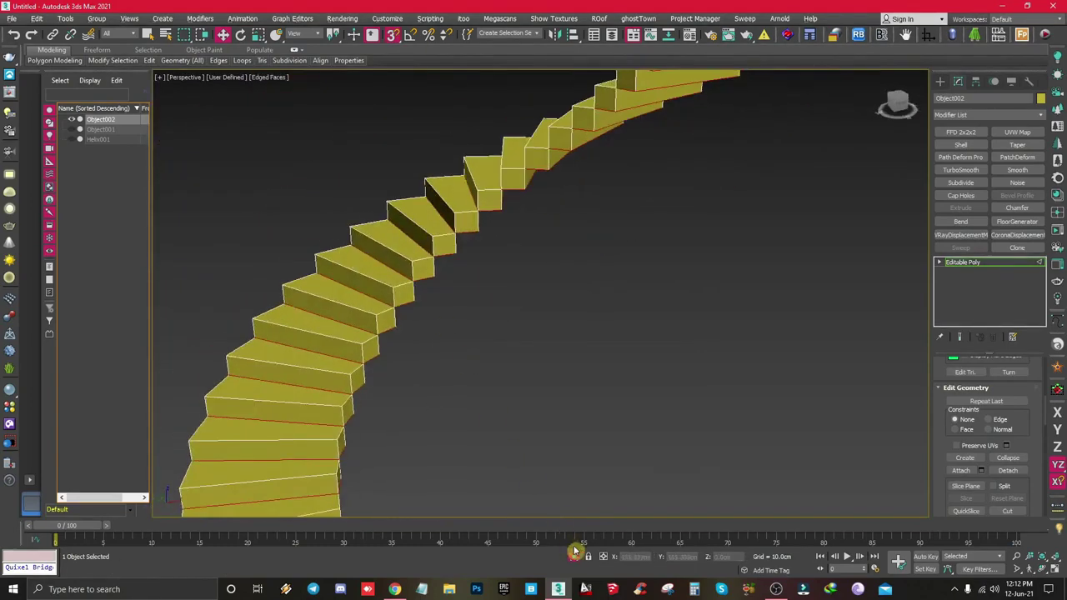
pyautogui.click(574, 555)
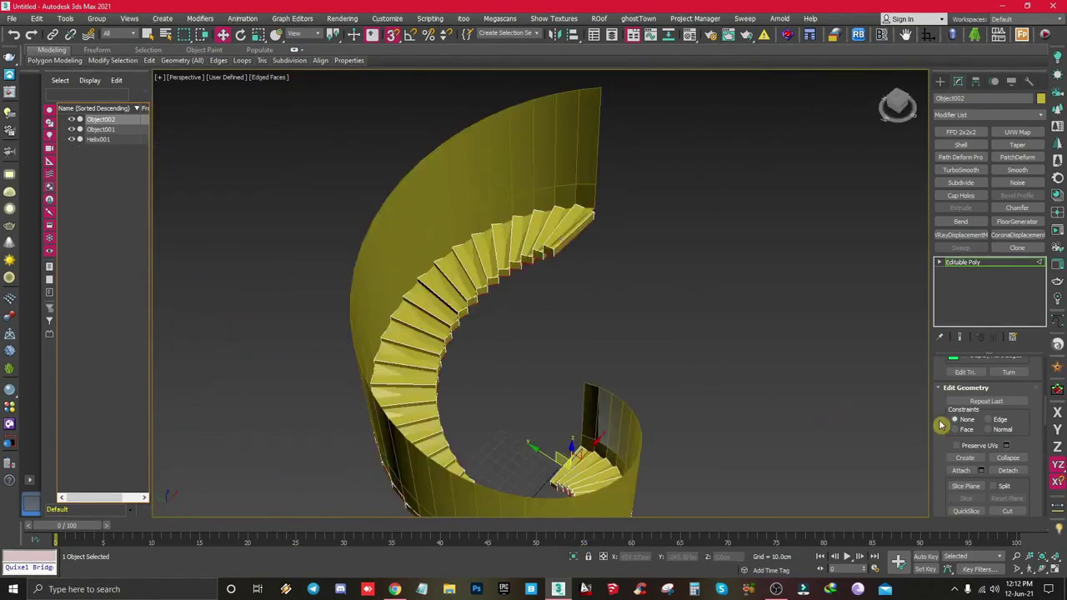
# Select the spiral ribbon Object001 and isolate it
pyautogui.click(590, 241)
pyautogui.scroll(3, 584, 215)
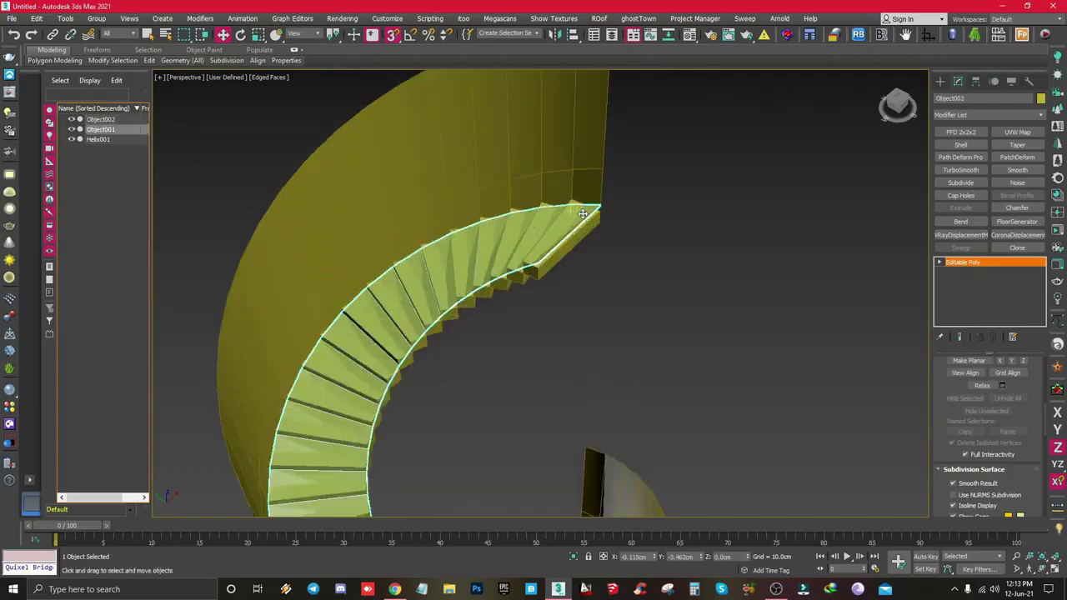
pyautogui.scroll(-2, 584, 214)
pyautogui.keyDown('alt'); pyautogui.moveTo(584, 214); pyautogui.dragTo(806, 197, button='middle'); pyautogui.keyUp('alt')
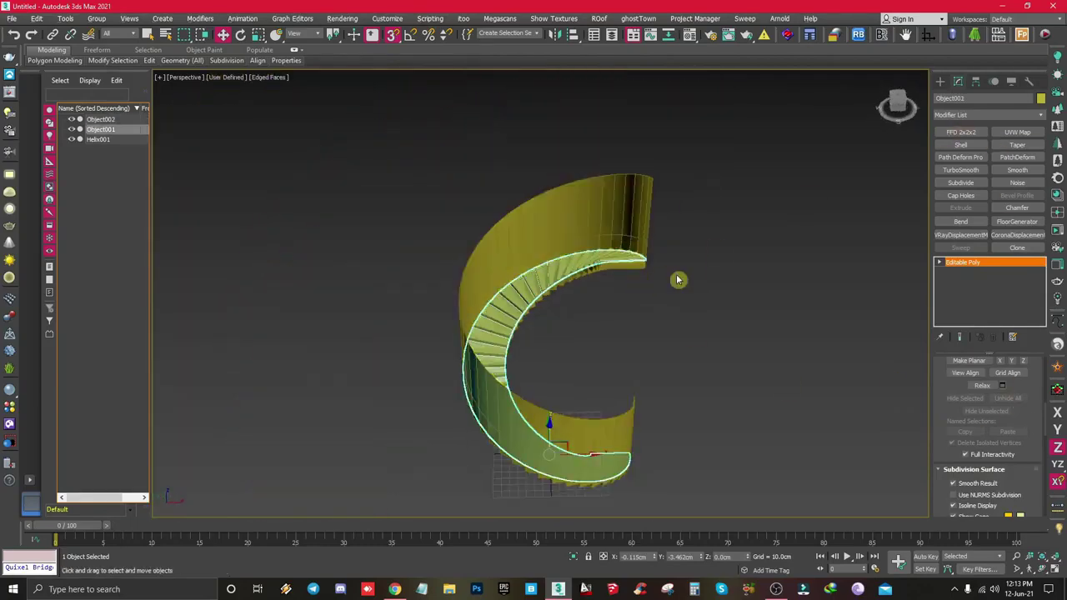
pyautogui.moveTo(677, 280)
pyautogui.keyDown('alt'); pyautogui.mouseDown(button='middle')
pyautogui.moveTo(653, 345)
pyautogui.moveTo(795, 359)
pyautogui.mouseUp(button='middle'); pyautogui.keyUp('alt')
pyautogui.scroll(-2, 653, 344)
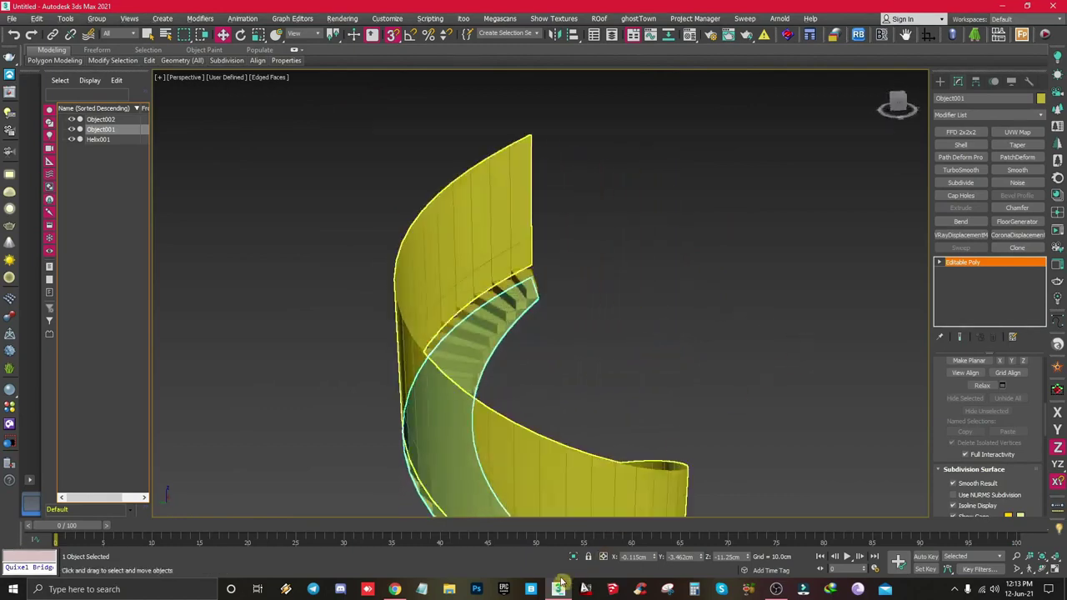
pyautogui.click(573, 557)
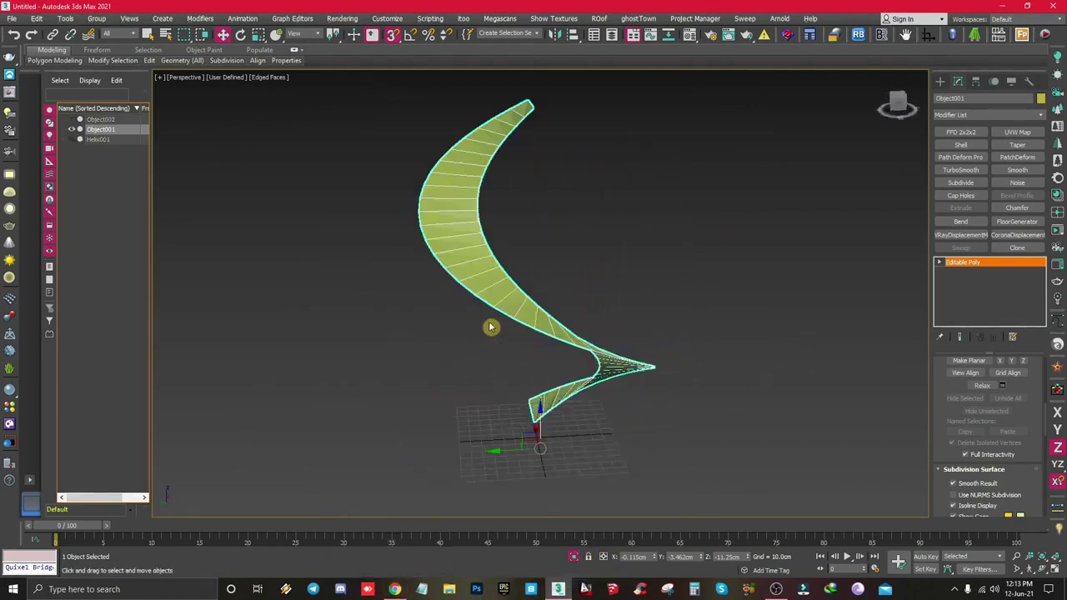
pyautogui.moveTo(491, 327)
pyautogui.keyDown('alt'); pyautogui.mouseDown(button='middle')
pyautogui.moveTo(426, 347)
pyautogui.moveTo(537, 353)
pyautogui.moveTo(504, 362)
pyautogui.mouseUp(button='middle'); pyautogui.keyUp('alt')
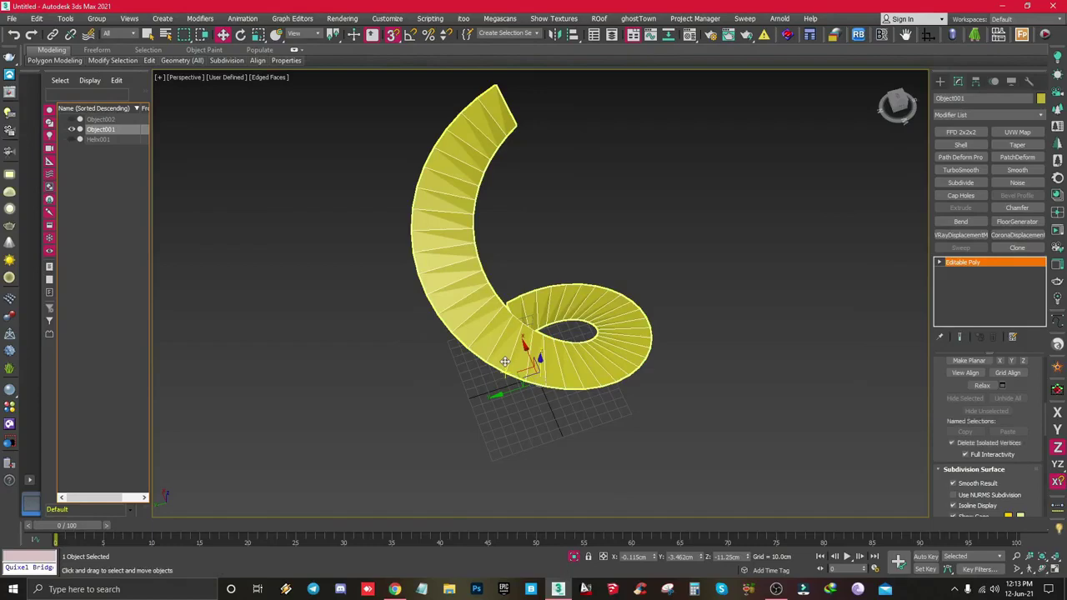
# Shift-move Object001's edges down to thicken the ribbon, then end isolation
pyautogui.press('2')
pyautogui.click(537, 219)
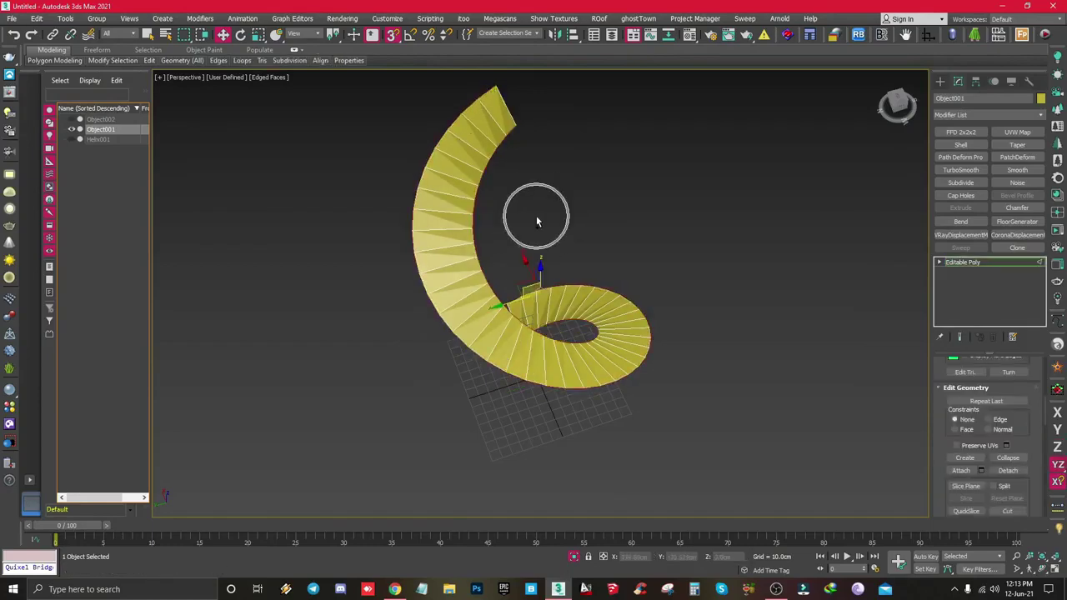
pyautogui.moveTo(569, 266)
pyautogui.keyDown('alt'); pyautogui.mouseDown(button='middle')
pyautogui.moveTo(523, 278)
pyautogui.moveTo(547, 269)
pyautogui.mouseUp(button='middle'); pyautogui.keyUp('alt')
pyautogui.scroll(5, 420, 266)
pyautogui.scroll(-5, 490, 282)
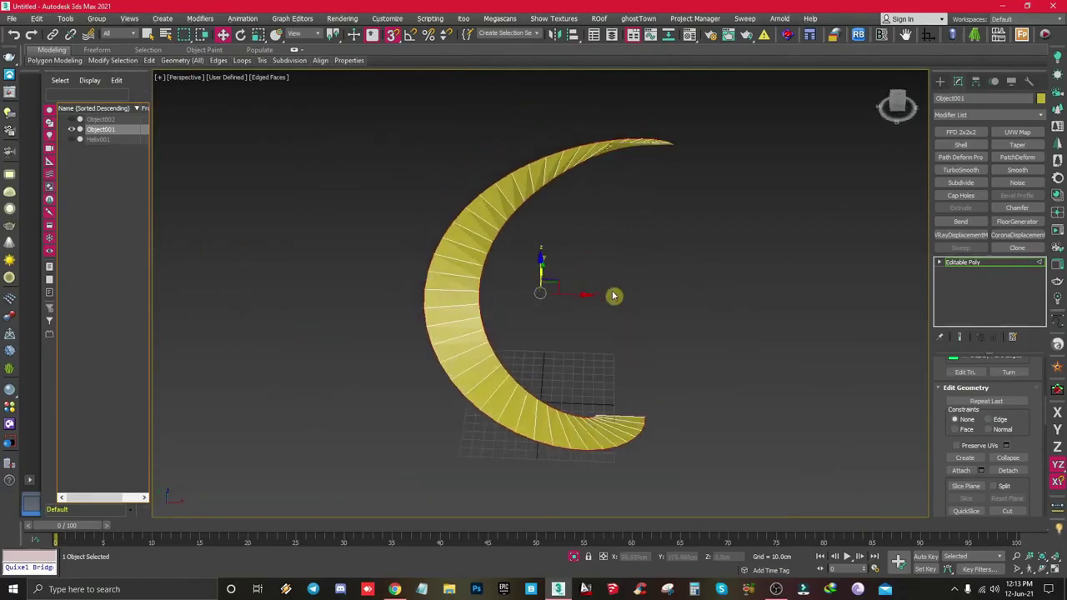
pyautogui.keyDown('alt'); pyautogui.moveTo(613, 295); pyautogui.dragTo(483, 314, button='middle'); pyautogui.keyUp('alt')
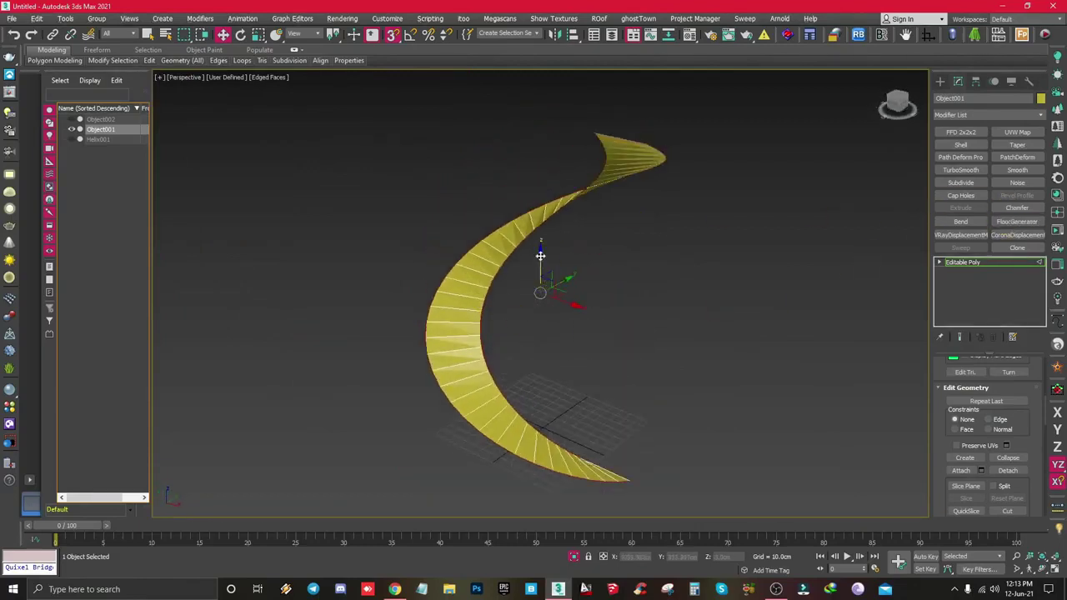
pyautogui.moveTo(536, 251); pyautogui.dragTo(536, 235)
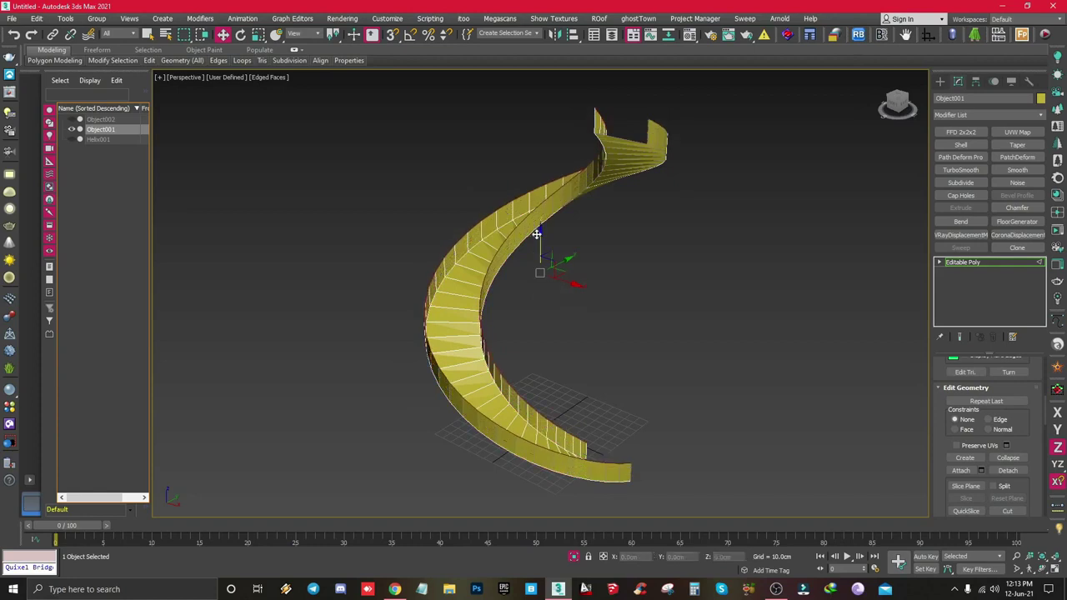
pyautogui.click(577, 557)
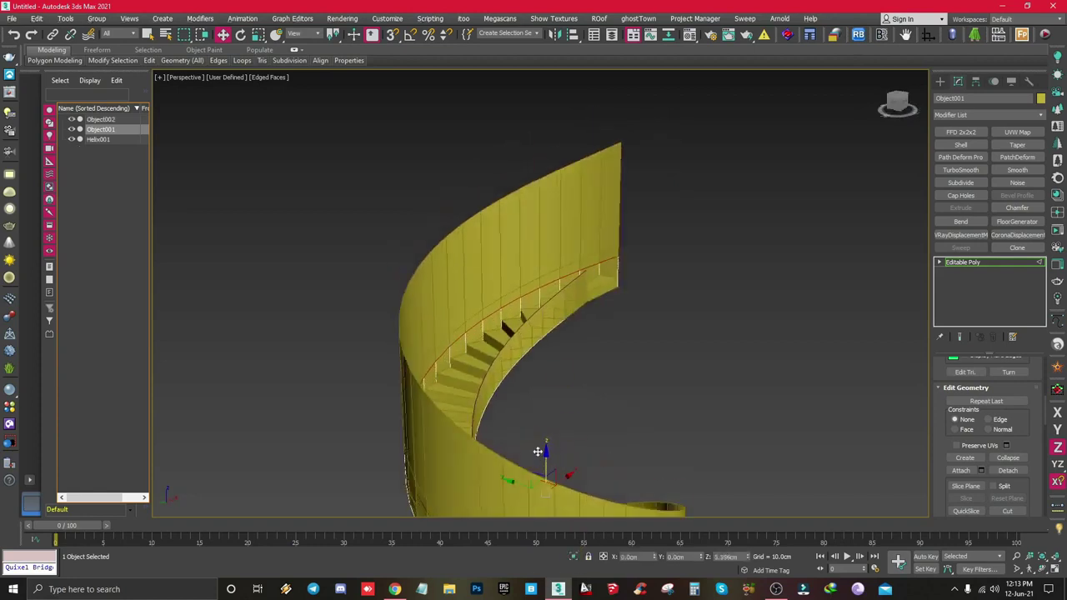
pyautogui.moveTo(500, 316)
pyautogui.keyDown('alt'); pyautogui.mouseDown(button='middle')
pyautogui.moveTo(442, 352)
pyautogui.moveTo(572, 382)
pyautogui.moveTo(605, 339)
pyautogui.mouseUp(button='middle'); pyautogui.keyUp('alt')
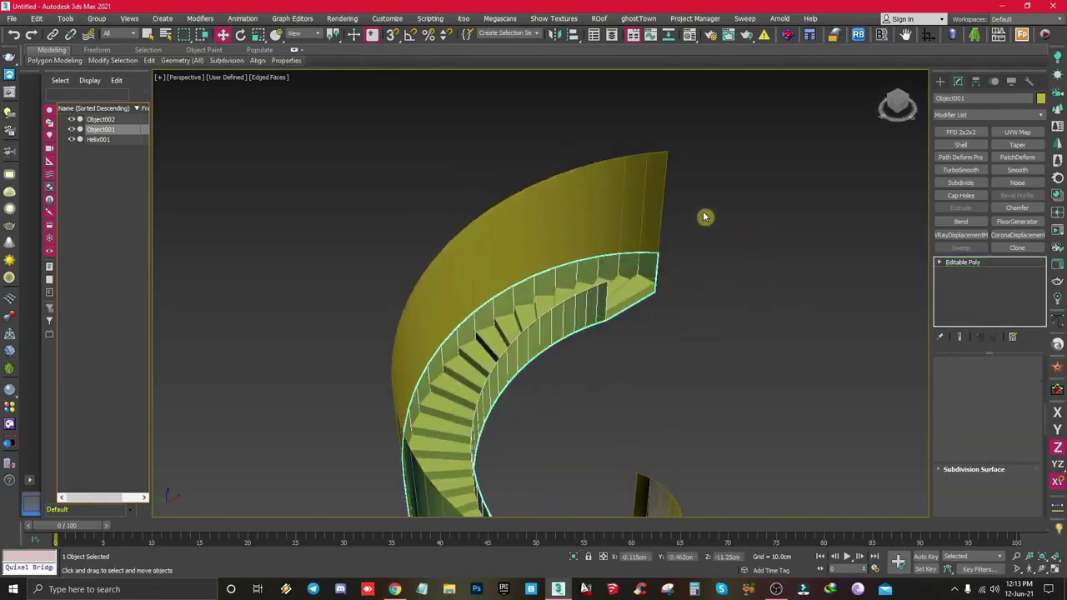
pyautogui.click(651, 213)
# Isolate the Helix001 wall and ring-select its vertical edges
pyautogui.click(574, 557)
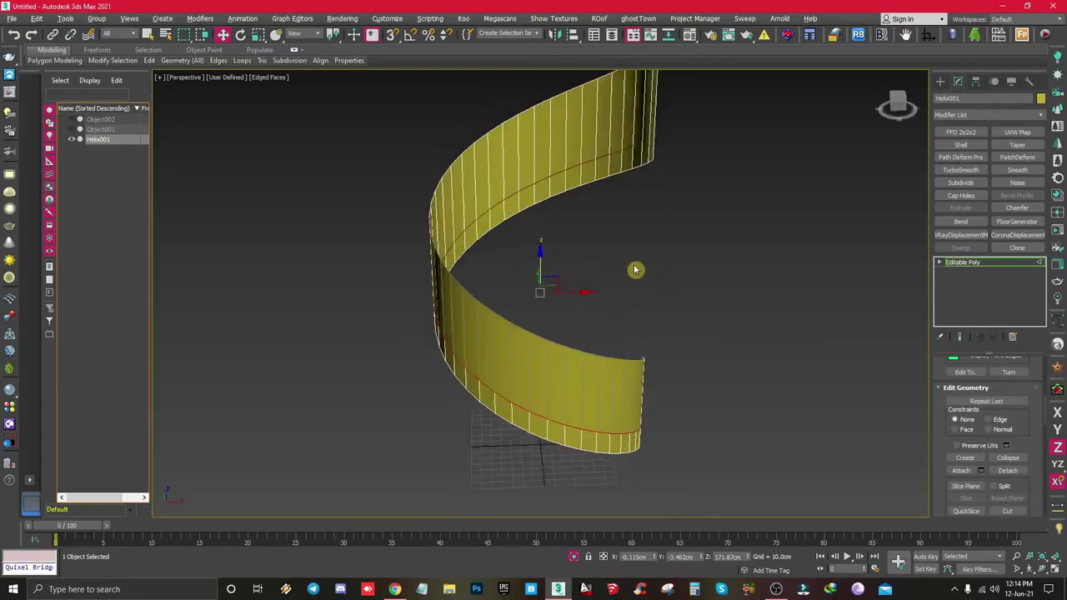
pyautogui.moveTo(636, 269)
pyautogui.keyDown('alt'); pyautogui.mouseDown(button='middle')
pyautogui.moveTo(723, 351)
pyautogui.moveTo(751, 261)
pyautogui.mouseUp(button='middle'); pyautogui.keyUp('alt')
pyautogui.scroll(2, 751, 261)
pyautogui.click(742, 254)
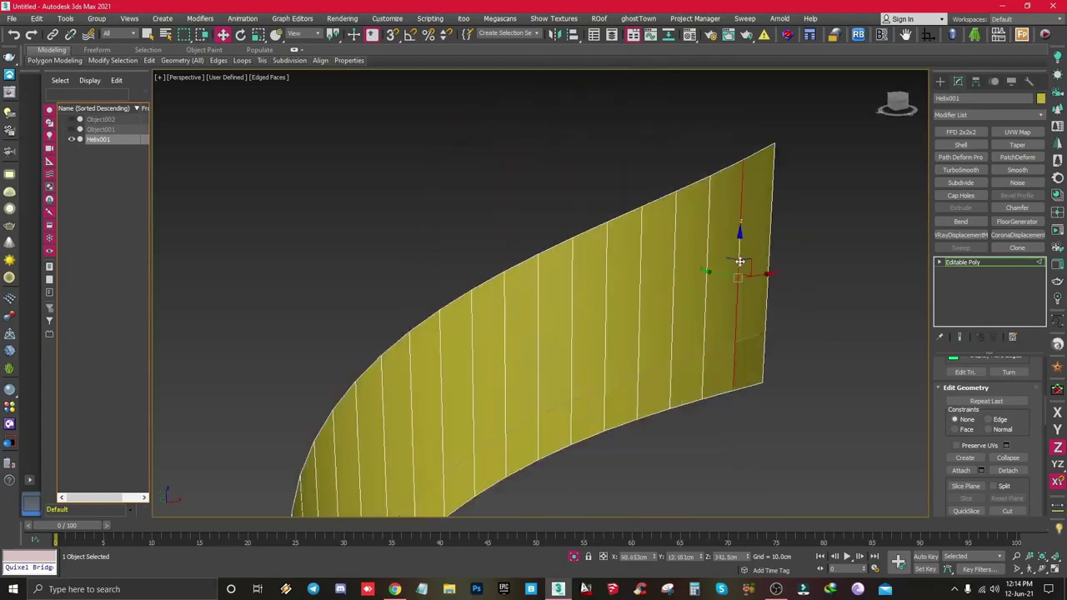
pyautogui.doubleClick(738, 294)
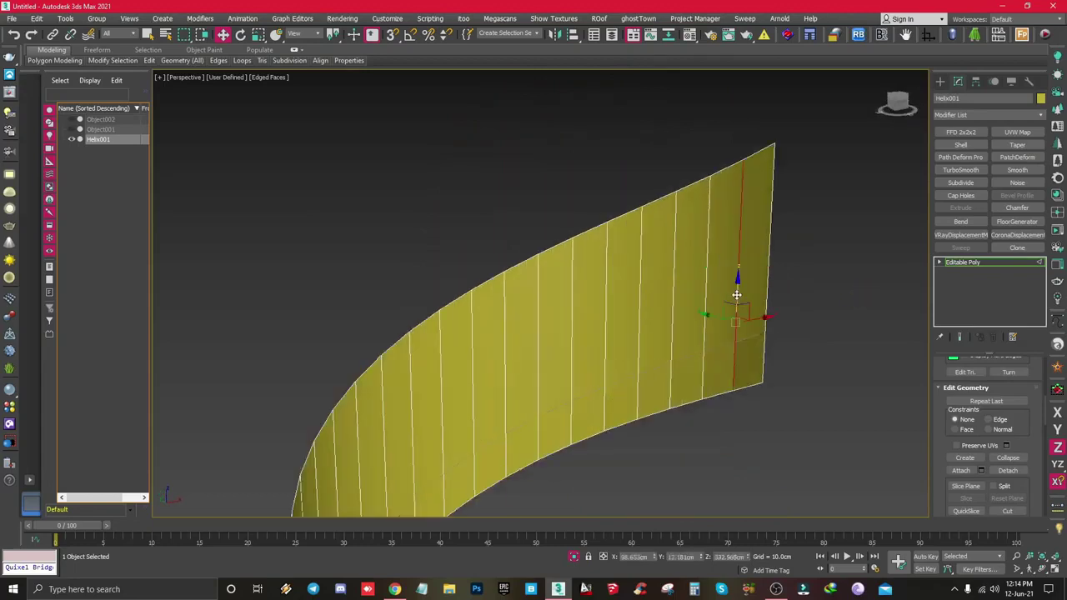
pyautogui.keyDown('shift'); pyautogui.click(705, 300); pyautogui.keyUp('shift')
pyautogui.moveTo(706, 301)
pyautogui.keyDown('alt'); pyautogui.mouseDown(button='middle')
pyautogui.moveTo(832, 321)
pyautogui.moveTo(665, 342)
pyautogui.moveTo(734, 359)
pyautogui.mouseUp(button='middle'); pyautogui.keyUp('alt')
pyautogui.scroll(-3, 1031, 437)
pyautogui.scroll(-3, 1034, 440)
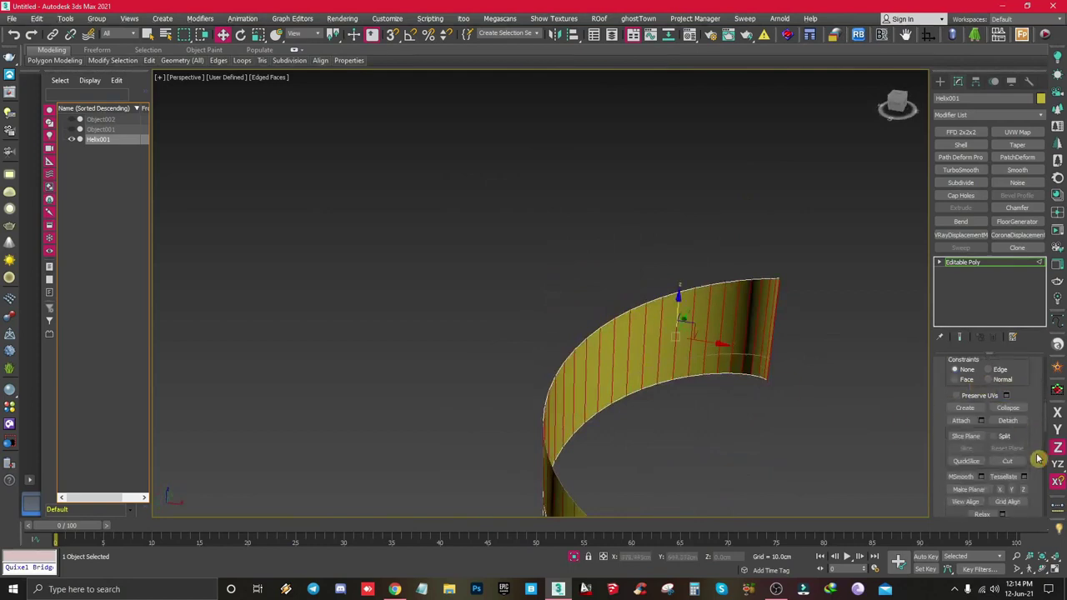
pyautogui.scroll(-3, 1037, 450)
pyautogui.scroll(-3, 1039, 459)
pyautogui.scroll(3, 1038, 458)
pyautogui.scroll(3, 1037, 460)
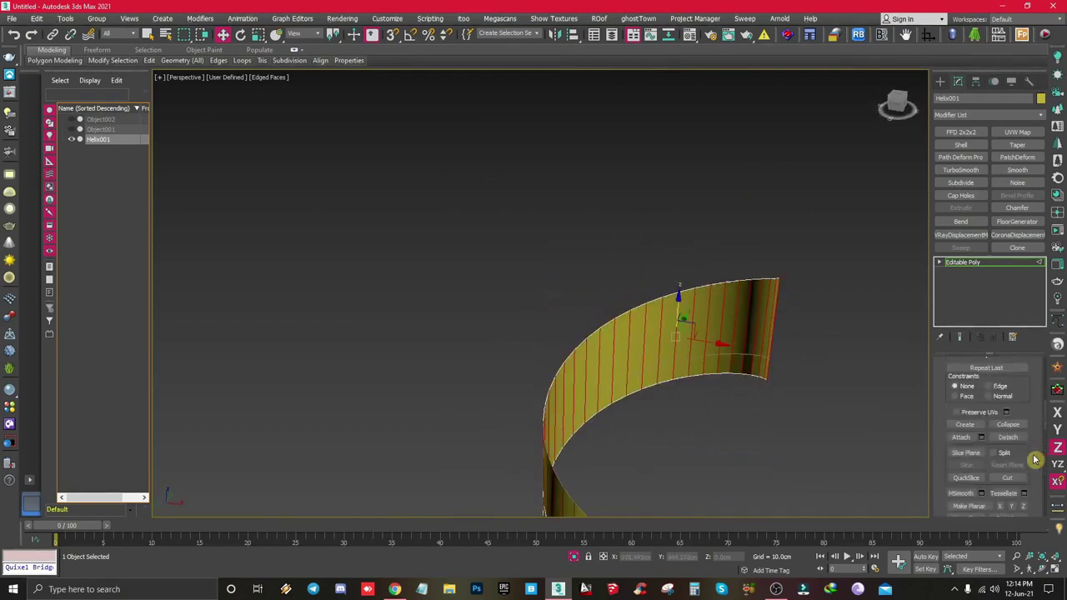
pyautogui.scroll(3, 1036, 459)
pyautogui.scroll(3, 1035, 460)
# Connect the edge ring with 2 segments, pinch -10 and slide 32
pyautogui.click(1025, 441)
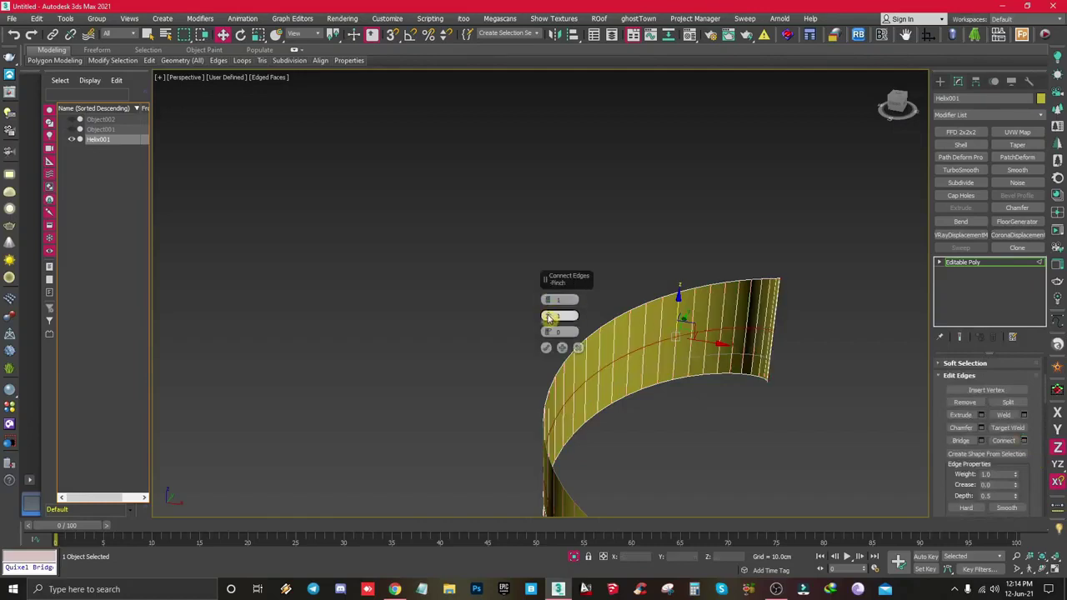
pyautogui.moveTo(549, 302); pyautogui.dragTo(549, 295)
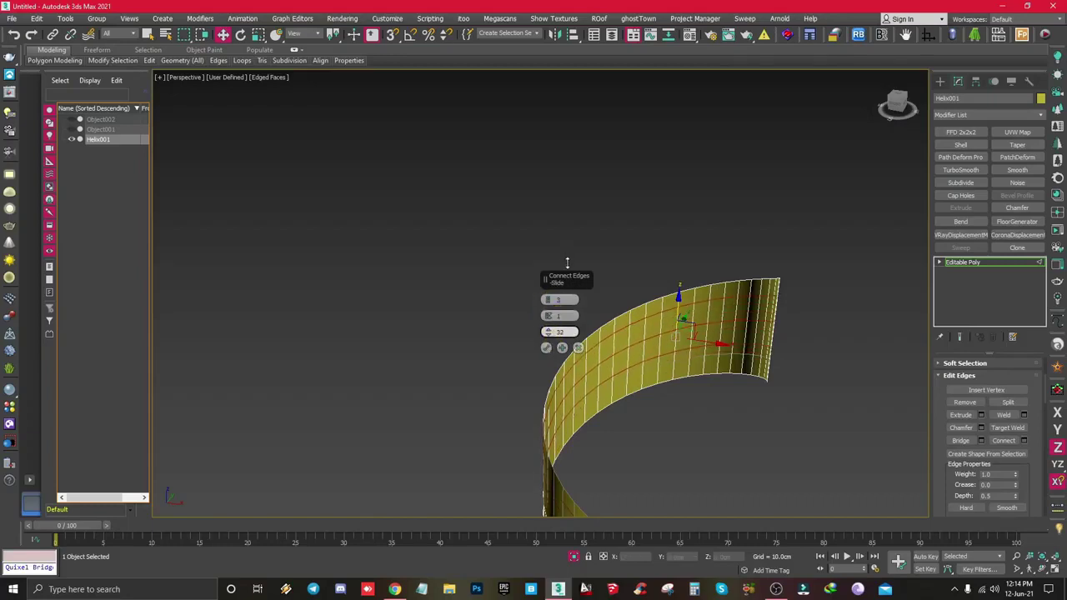
pyautogui.moveTo(567, 263)
pyautogui.mouseDown()
pyautogui.moveTo(653, 371)
pyautogui.moveTo(542, 352)
pyautogui.mouseUp()
pyautogui.click(547, 350)
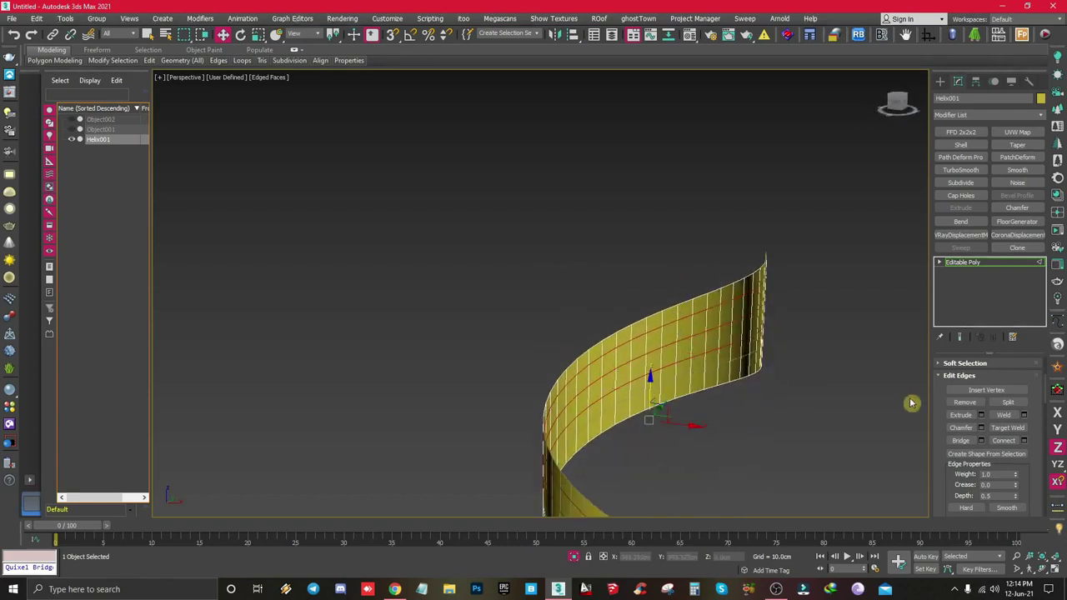
# Select every polygon of the spiral wall in Polygon mode
pyautogui.press('2')
pyautogui.press('3')
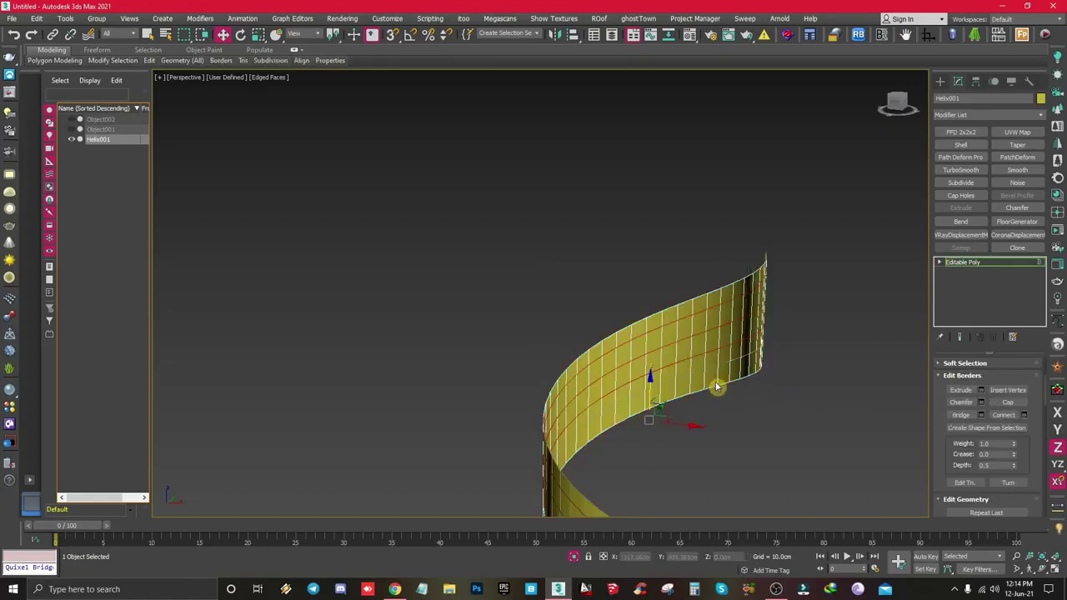
pyautogui.press('4')
pyautogui.click(698, 344)
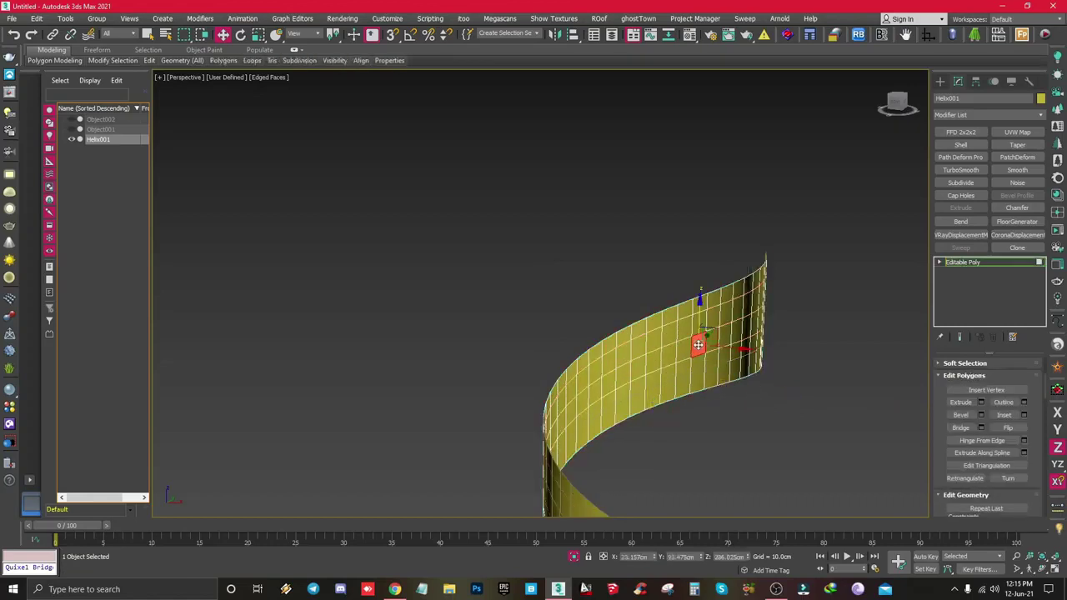
pyautogui.keyDown('shift'); pyautogui.click(687, 350); pyautogui.keyUp('shift')
pyautogui.hotkey('ctrl', 'a')
pyautogui.keyDown('alt'); pyautogui.moveTo(688, 351); pyautogui.dragTo(699, 416, button='middle'); pyautogui.keyUp('alt')
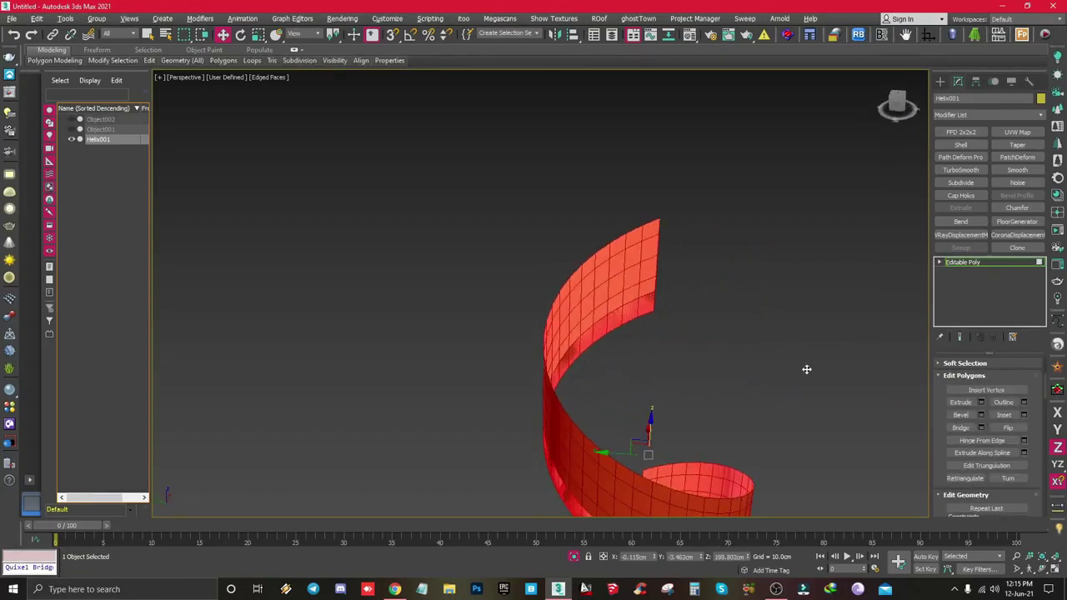
pyautogui.click(664, 367)
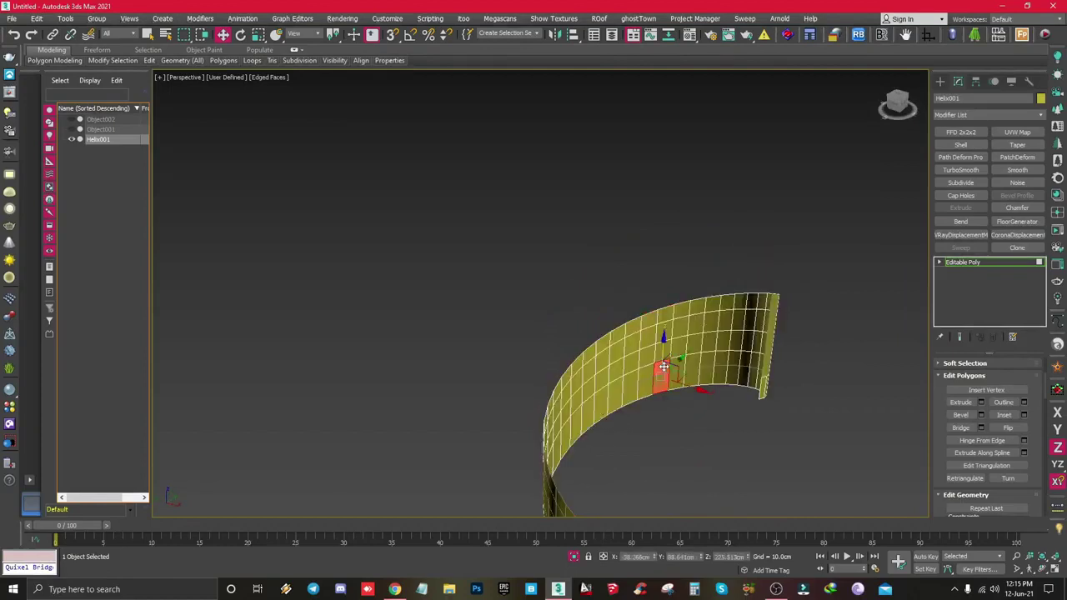
pyautogui.hotkey('ctrl', 'a')
# Apply the Voronoi pattern to the wall with Polygon Modeling > Use Topology
pyautogui.click(69, 61)
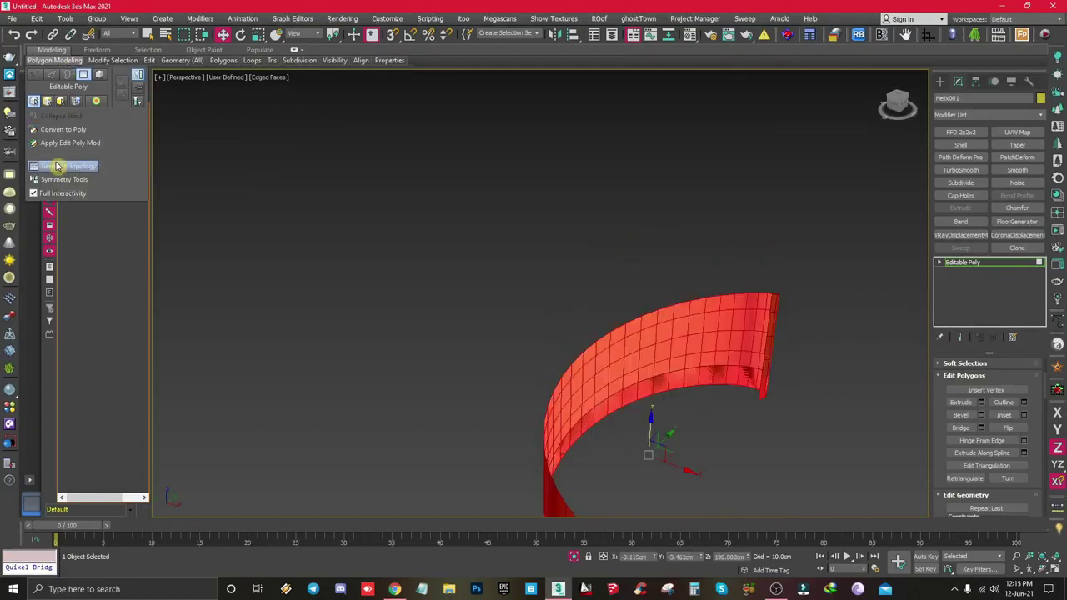
pyautogui.click(58, 165)
pyautogui.click(138, 143)
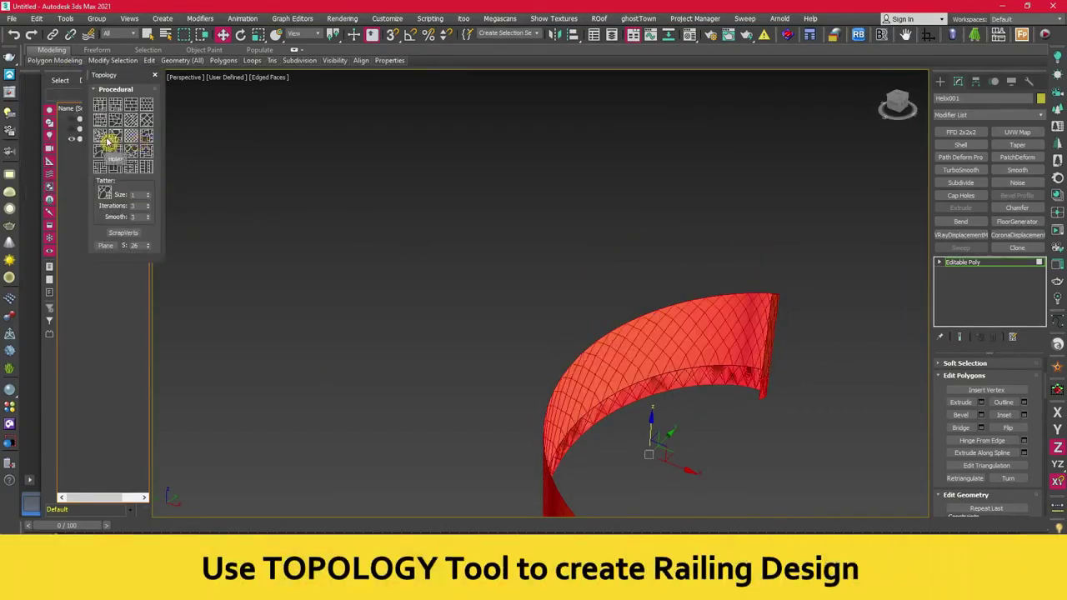
pyautogui.click(107, 142)
pyautogui.moveTo(552, 252)
pyautogui.keyDown('alt'); pyautogui.mouseDown(button='middle')
pyautogui.moveTo(536, 190)
pyautogui.moveTo(642, 226)
pyautogui.moveTo(469, 230)
pyautogui.moveTo(651, 251)
pyautogui.moveTo(588, 192)
pyautogui.moveTo(665, 197)
pyautogui.mouseUp(button='middle'); pyautogui.keyUp('alt')
# Pull the wall's pointed tip vertex upward to reshape its end
pyautogui.click(645, 175)
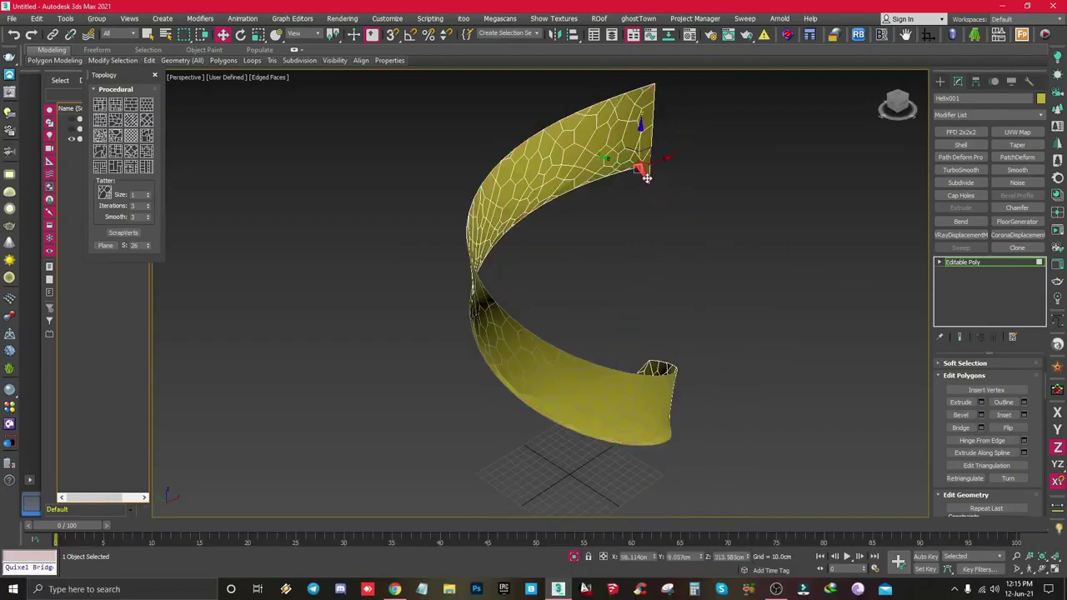
pyautogui.press('1')
pyautogui.scroll(3, 640, 154)
pyautogui.scroll(3, 646, 179)
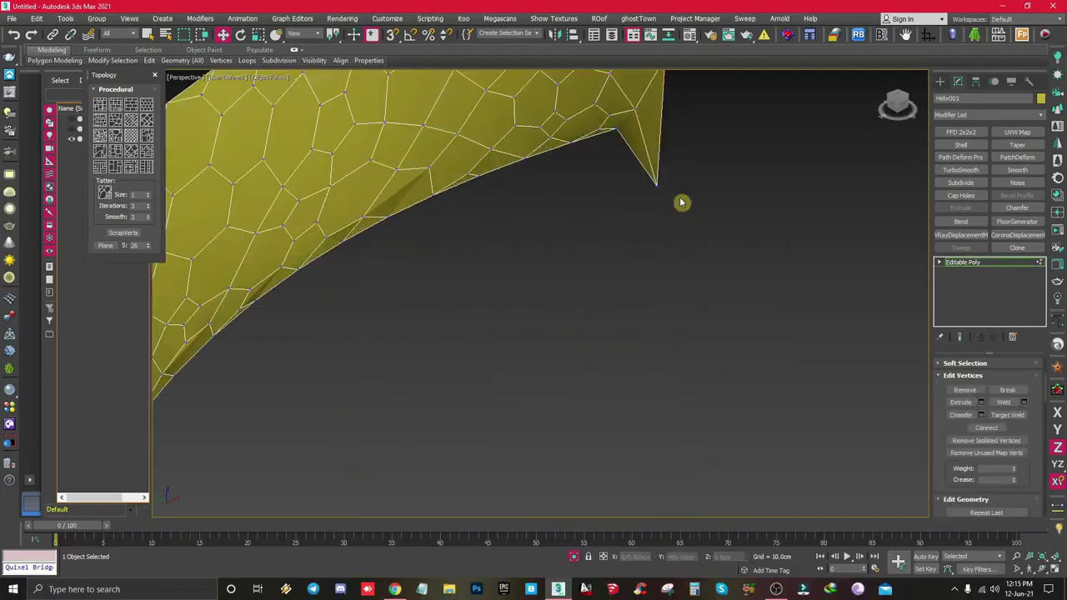
pyautogui.moveTo(656, 173); pyautogui.dragTo(665, 100)
pyautogui.scroll(-5, 667, 209)
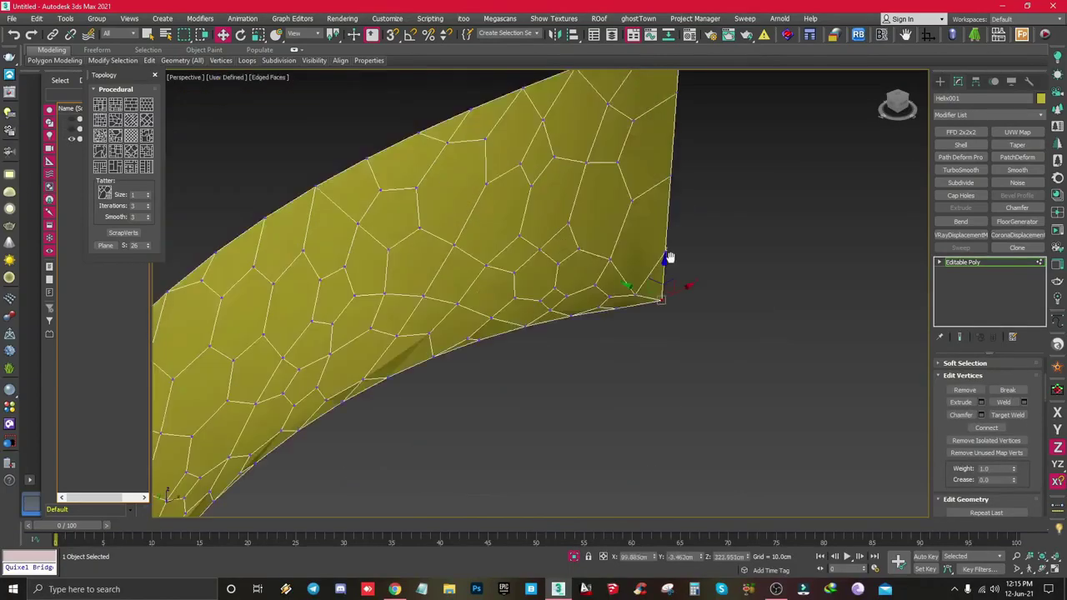
pyautogui.scroll(-3, 694, 255)
pyautogui.keyDown('alt'); pyautogui.moveTo(646, 244); pyautogui.dragTo(607, 450, button='middle'); pyautogui.keyUp('alt')
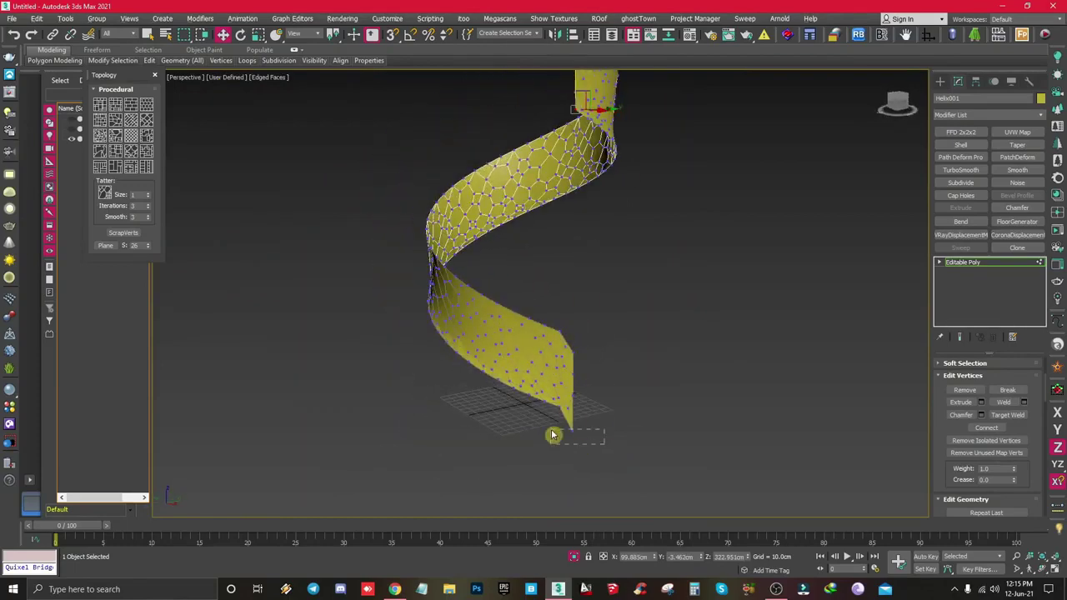
pyautogui.moveTo(553, 434); pyautogui.dragTo(553, 435)
pyautogui.scroll(2, 553, 435)
# Raise the tip vertex and lower the notched corner vertex to straighten the end edge
pyautogui.moveTo(589, 402); pyautogui.dragTo(597, 286)
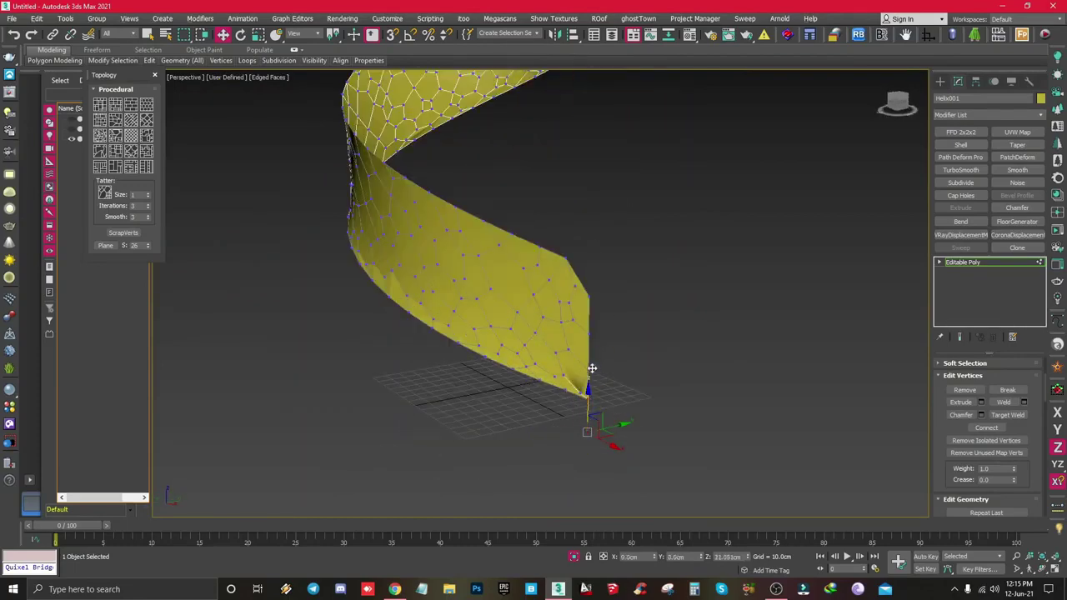
pyautogui.press('2')
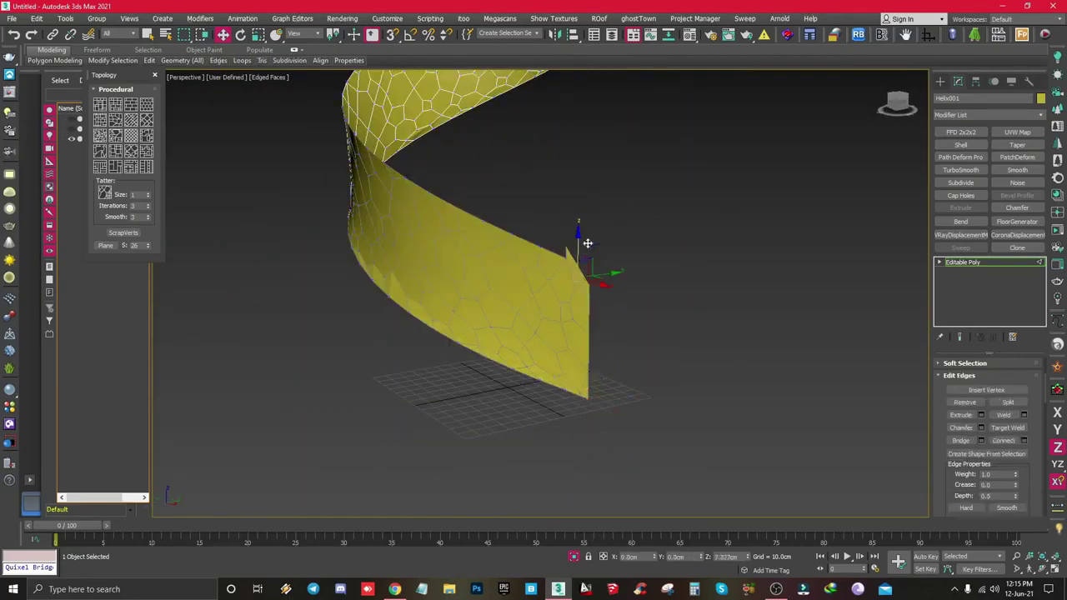
pyautogui.press('1')
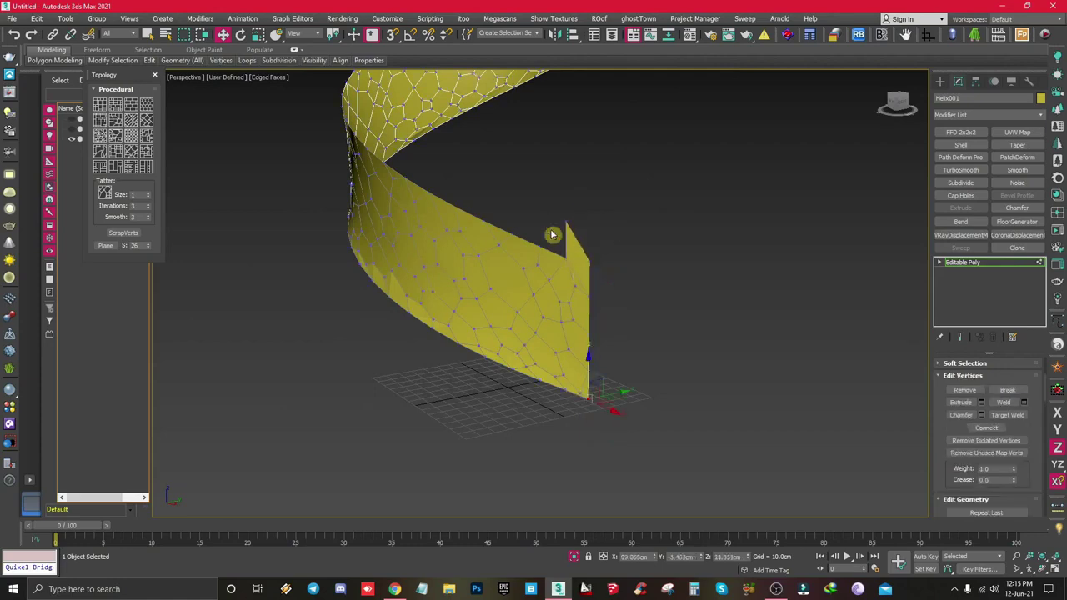
pyautogui.click(573, 213)
pyautogui.moveTo(567, 206); pyautogui.dragTo(574, 255)
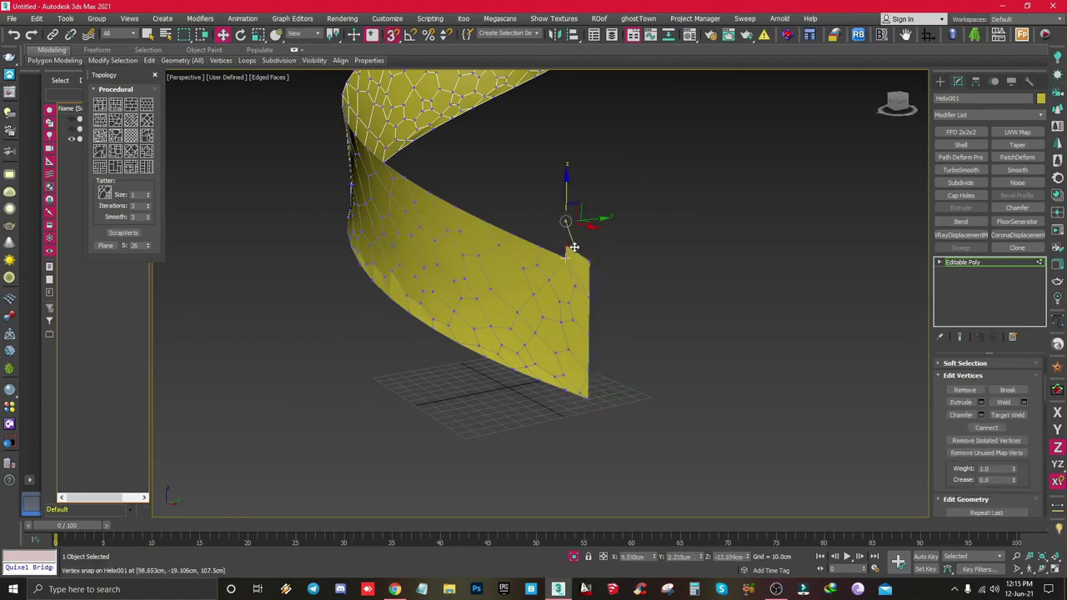
# Reselect all of the wall's polygons
pyautogui.moveTo(626, 298)
pyautogui.keyDown('alt'); pyautogui.mouseDown(button='middle')
pyautogui.moveTo(470, 284)
pyautogui.moveTo(648, 289)
pyautogui.moveTo(605, 293)
pyautogui.moveTo(550, 389)
pyautogui.moveTo(583, 404)
pyautogui.mouseUp(button='middle'); pyautogui.keyUp('alt')
pyautogui.press('4')
pyautogui.hotkey('ctrl', 'a')
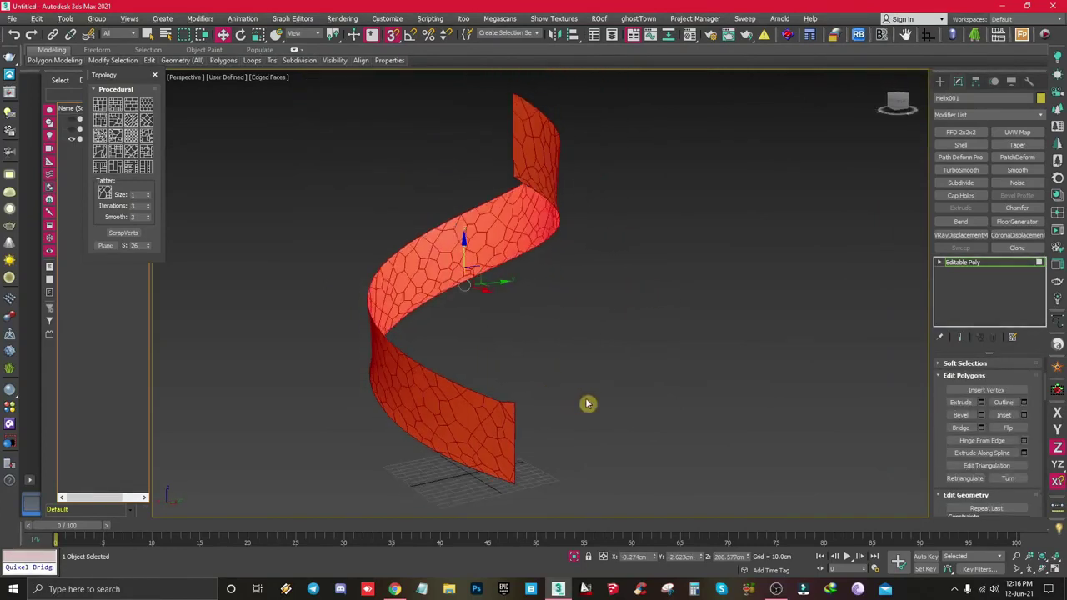
# Try a first bevel on the wall's cells and undo it
pyautogui.click(970, 416)
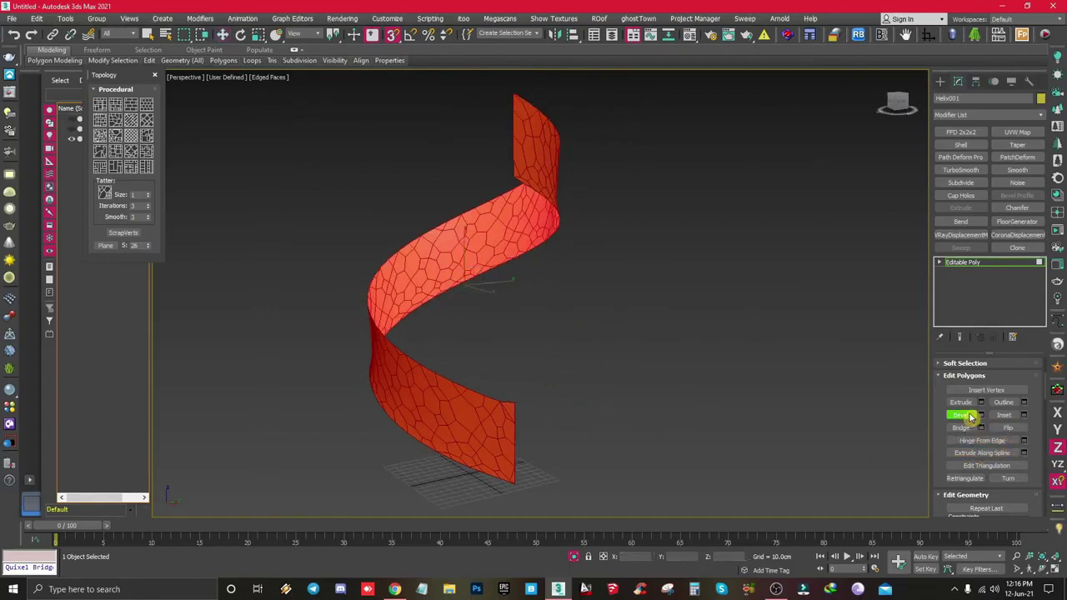
pyautogui.hotkey('ctrl', 'z')
pyautogui.click(981, 415)
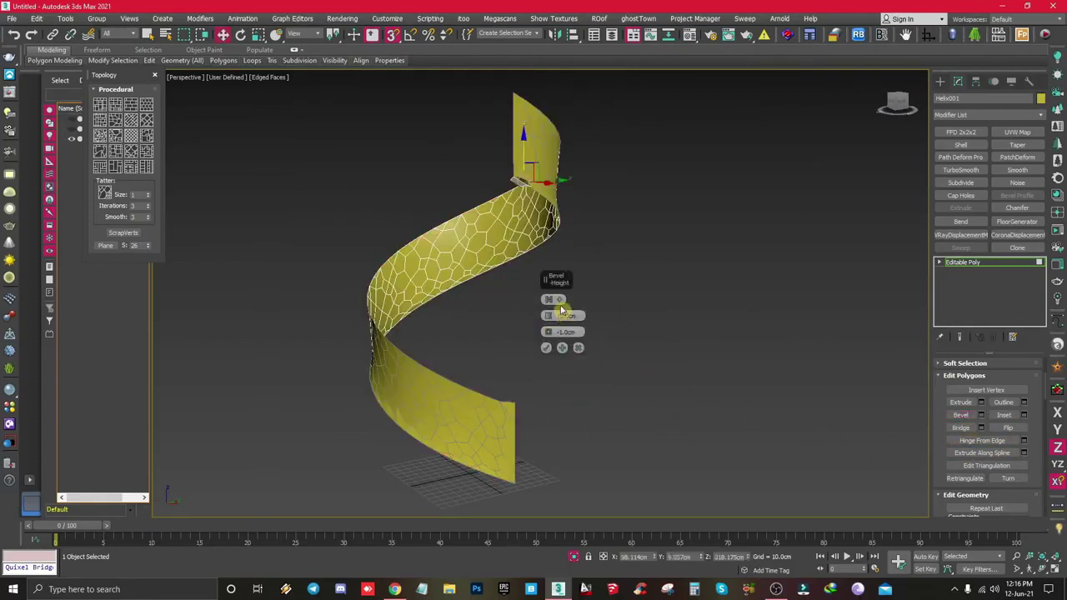
pyautogui.moveTo(562, 311)
pyautogui.keyDown('alt'); pyautogui.mouseDown(button='middle')
pyautogui.moveTo(458, 334)
pyautogui.moveTo(555, 345)
pyautogui.mouseUp(button='middle'); pyautogui.keyUp('alt')
pyautogui.click(578, 348)
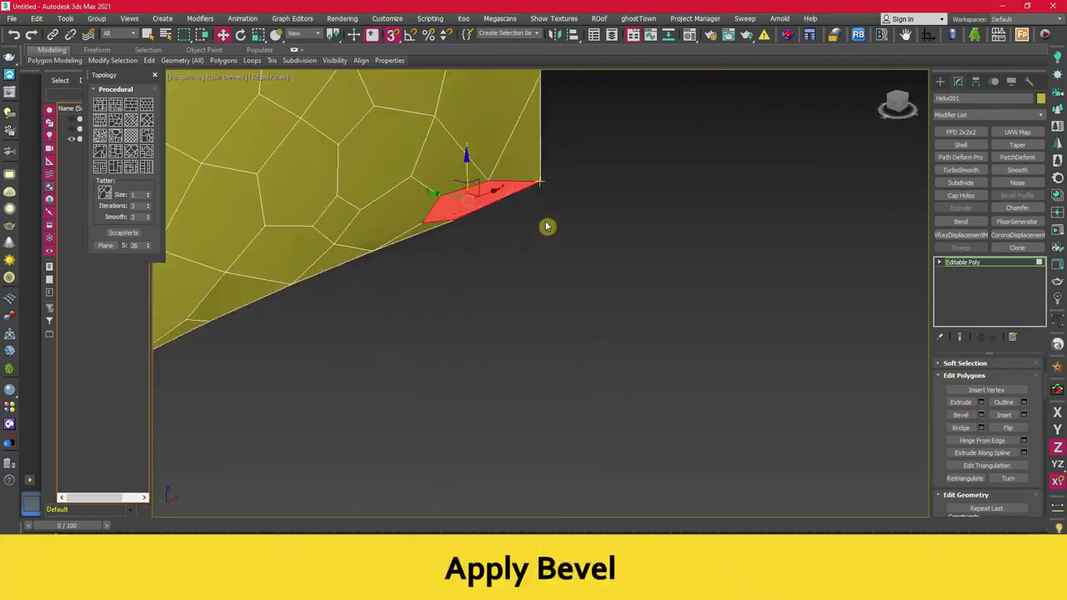
# Bevel the Voronoi cells with height -0.601cm and outline -1.0cm, then confirm
pyautogui.click(981, 415)
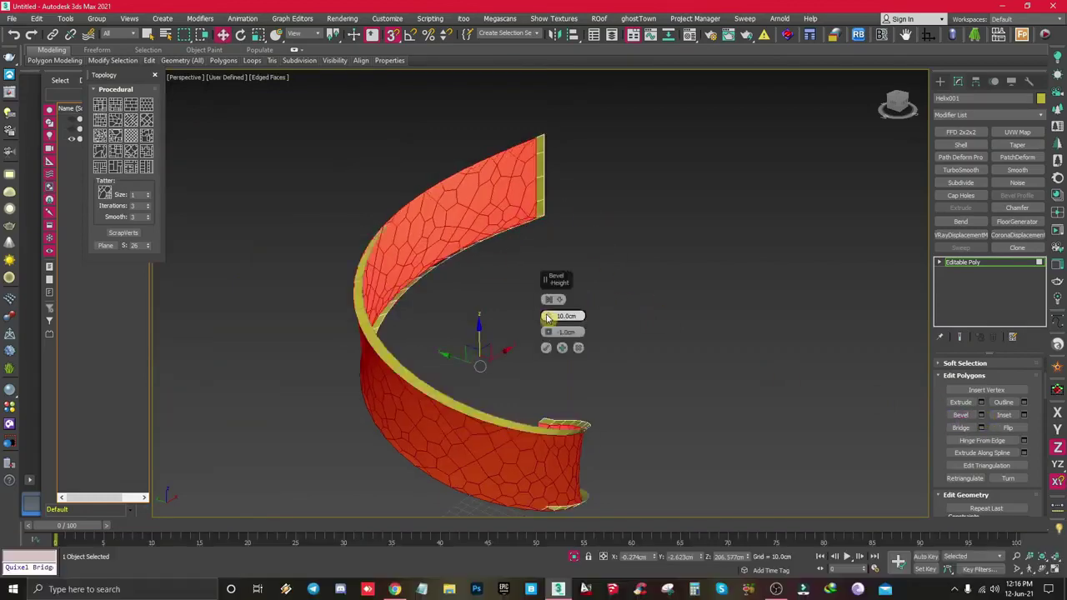
pyautogui.moveTo(548, 332); pyautogui.dragTo(545, 375)
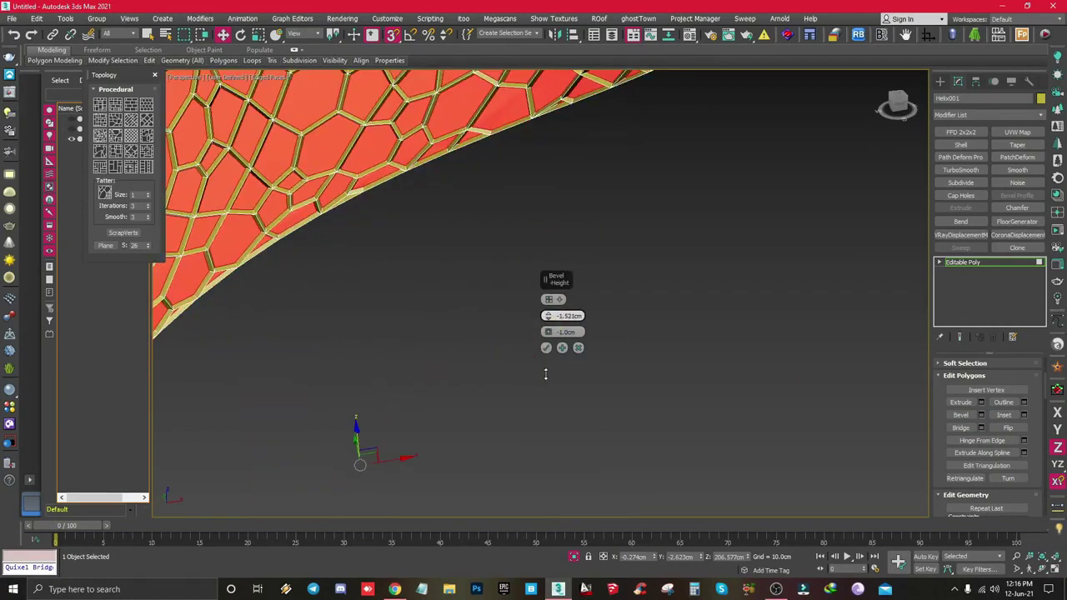
pyautogui.scroll(-5, 545, 374)
pyautogui.scroll(3, 534, 365)
pyautogui.scroll(2, 467, 300)
pyautogui.scroll(2, 378, 229)
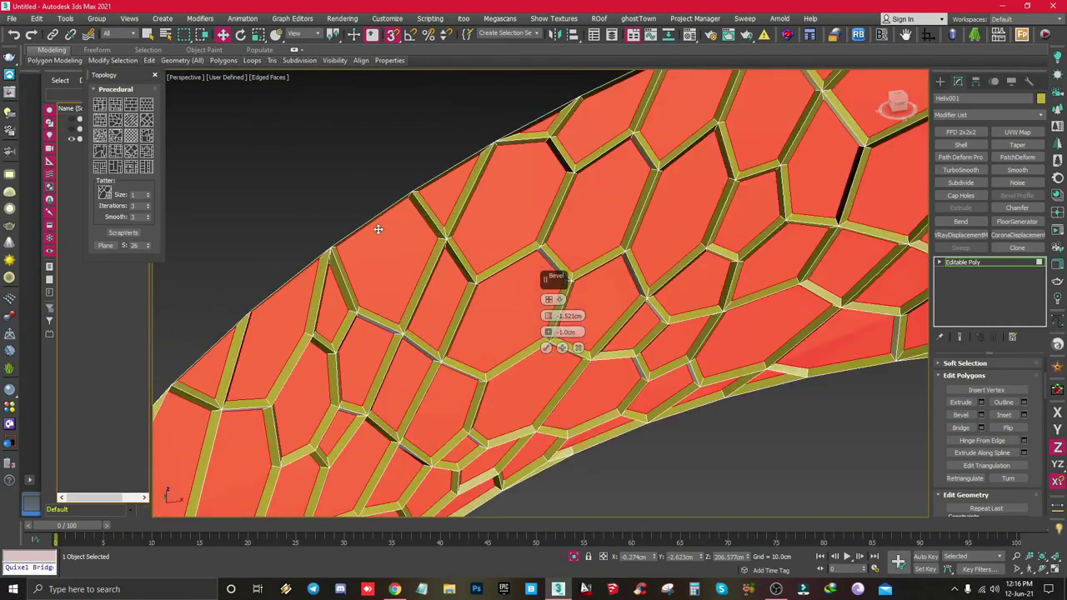
pyautogui.moveTo(547, 317); pyautogui.dragTo(548, 302)
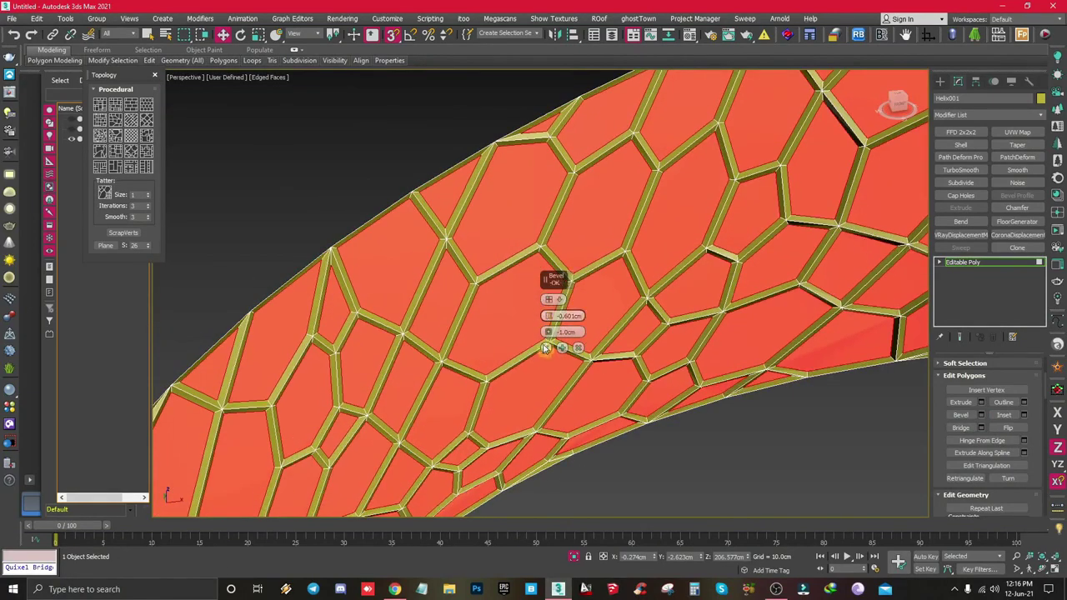
pyautogui.click(546, 348)
pyautogui.scroll(-5, 533, 351)
pyautogui.keyDown('alt'); pyautogui.moveTo(534, 350); pyautogui.dragTo(482, 337, button='middle'); pyautogui.keyUp('alt')
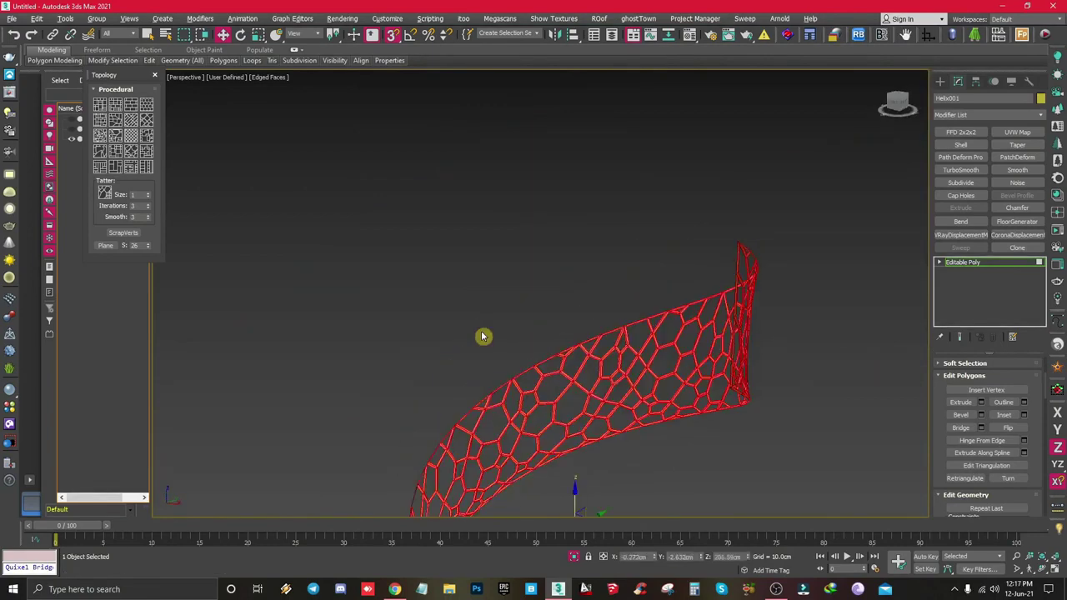
# Add a Shell modifier with Edge Mapping None and Straighten Corners on
pyautogui.click(961, 144)
pyautogui.scroll(2, 762, 309)
pyautogui.scroll(3, 784, 269)
pyautogui.scroll(-3, 784, 269)
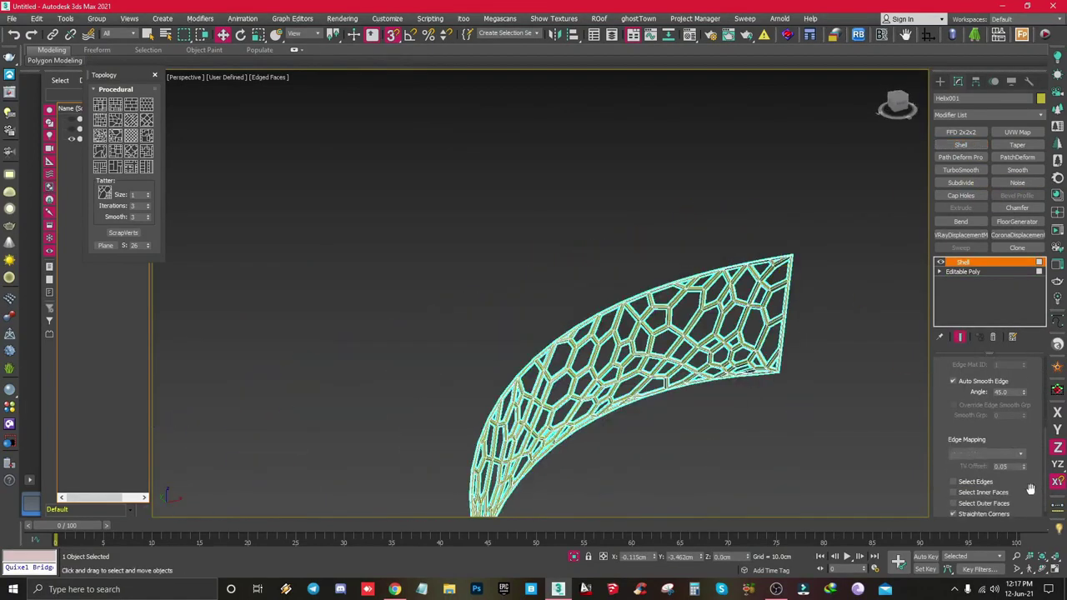
pyautogui.scroll(-1, 1031, 489)
pyautogui.click(972, 505)
pyautogui.scroll(-3, 688, 376)
pyautogui.scroll(6, 668, 433)
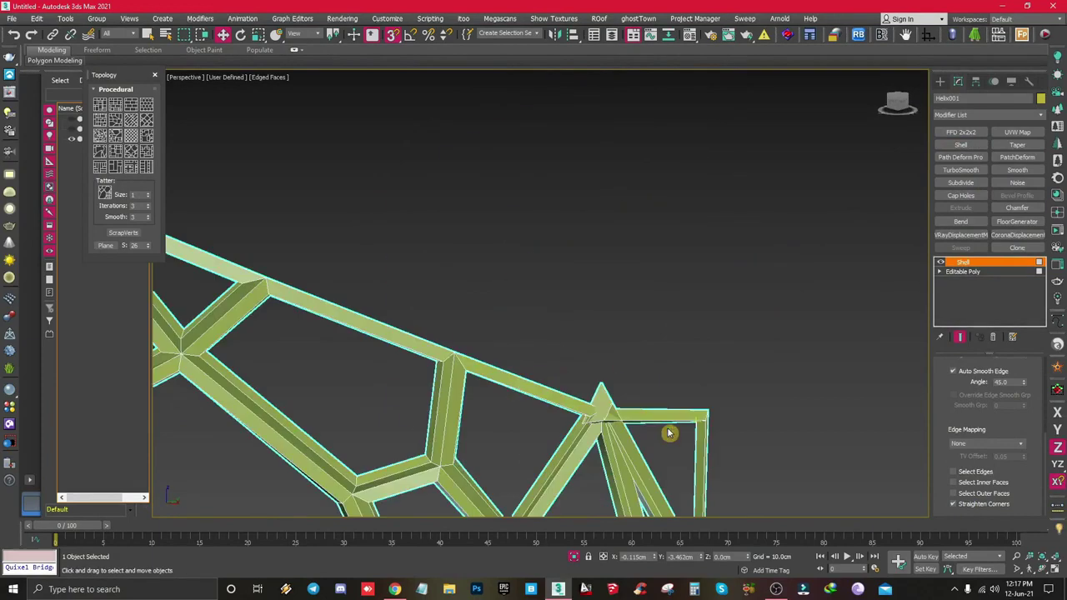
# Inspect the lattice's corner vertices in Editable Poly with Show End Result on
pyautogui.click(940, 272)
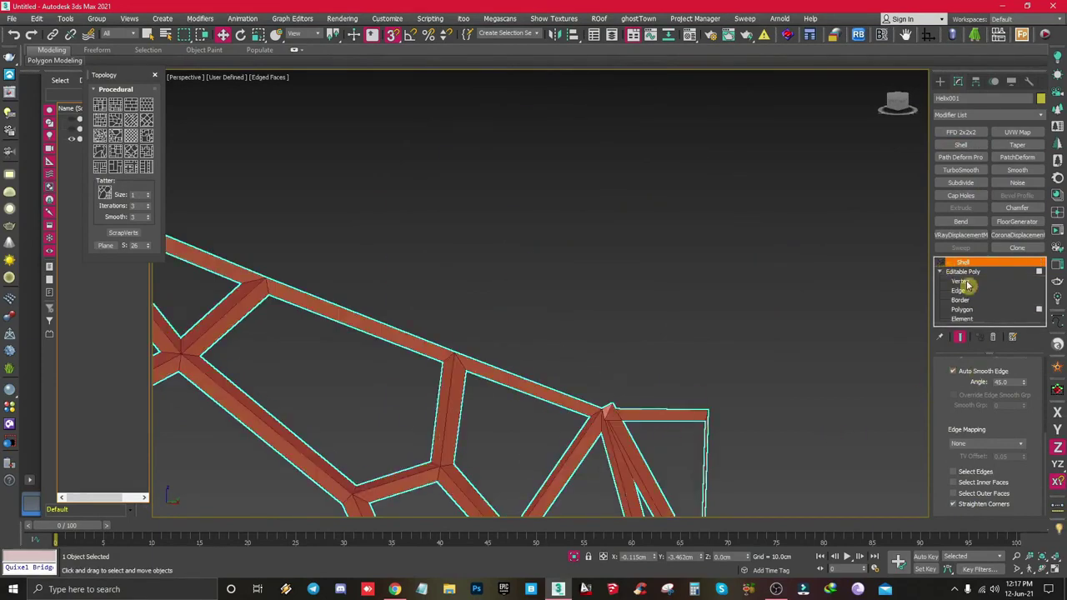
pyautogui.click(964, 282)
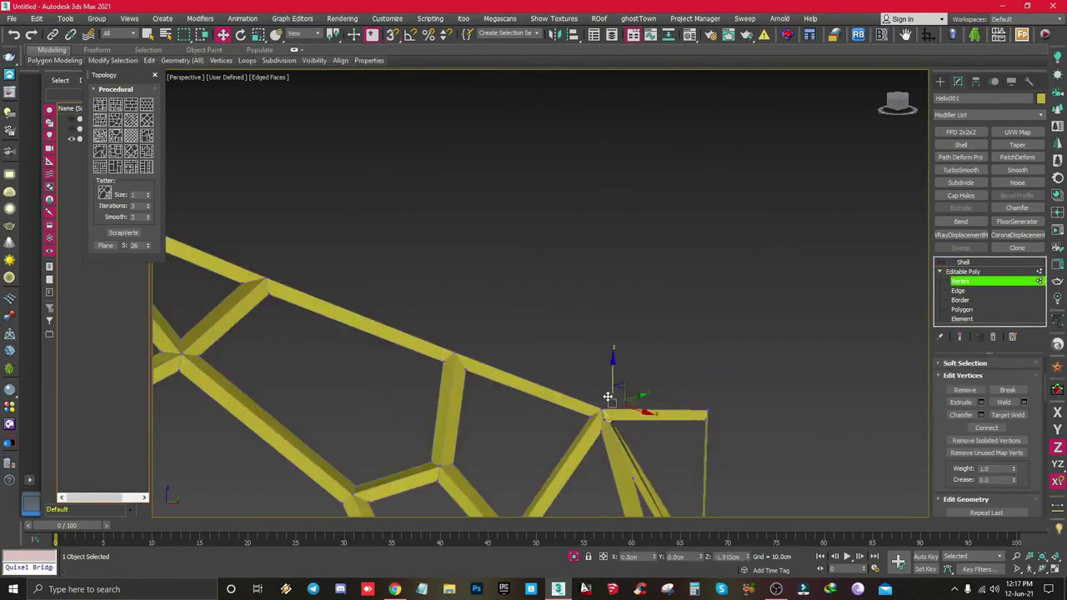
pyautogui.scroll(-5, 608, 398)
pyautogui.click(968, 262)
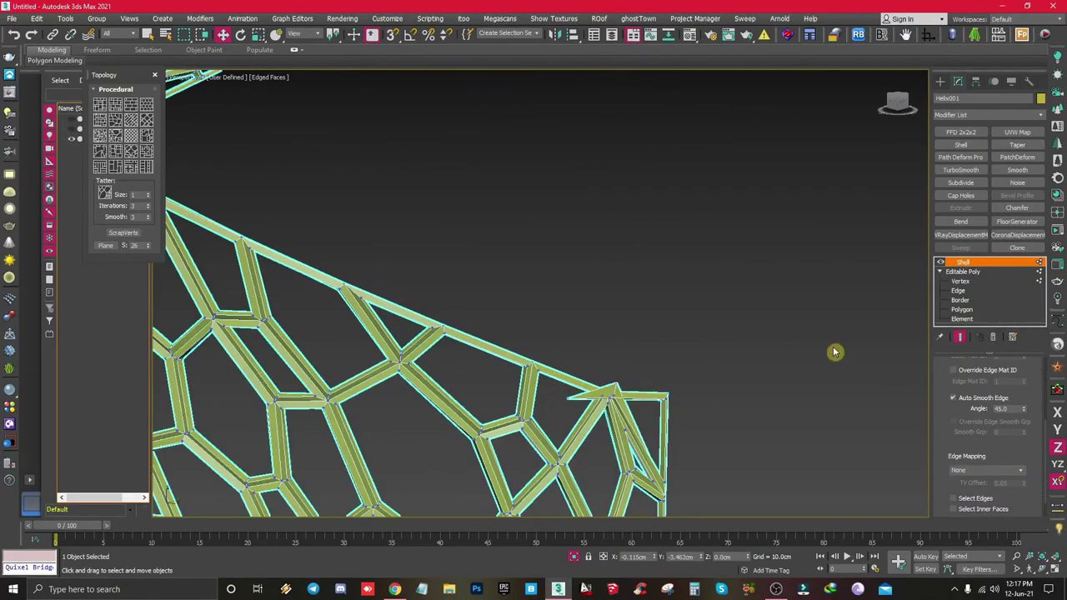
pyautogui.click(959, 282)
pyautogui.click(963, 338)
pyautogui.scroll(5, 706, 430)
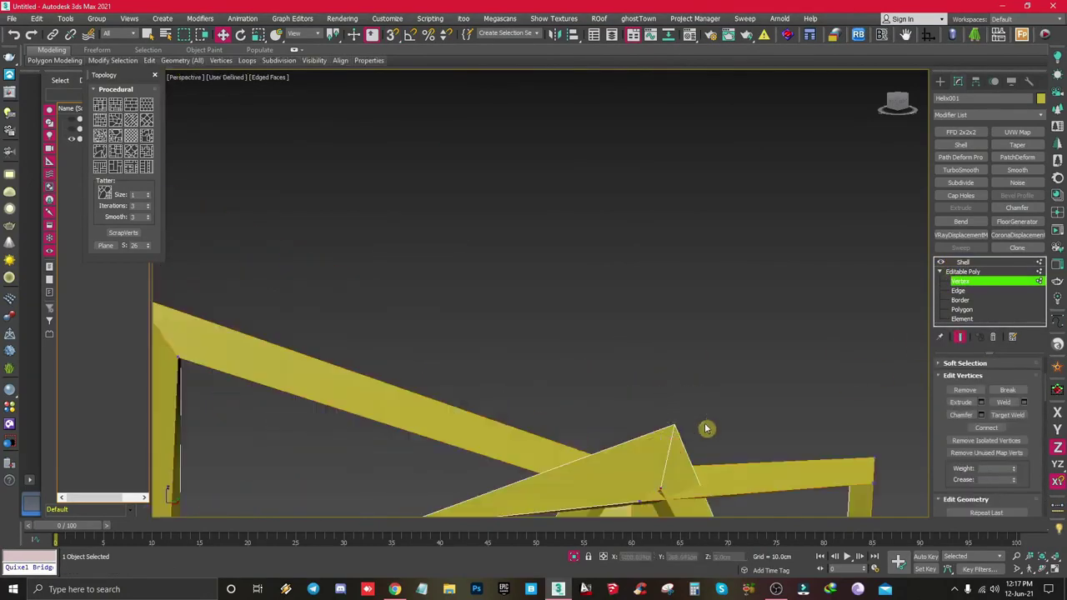
pyautogui.scroll(-5, 675, 339)
pyautogui.scroll(5, 584, 284)
pyautogui.scroll(2, 525, 271)
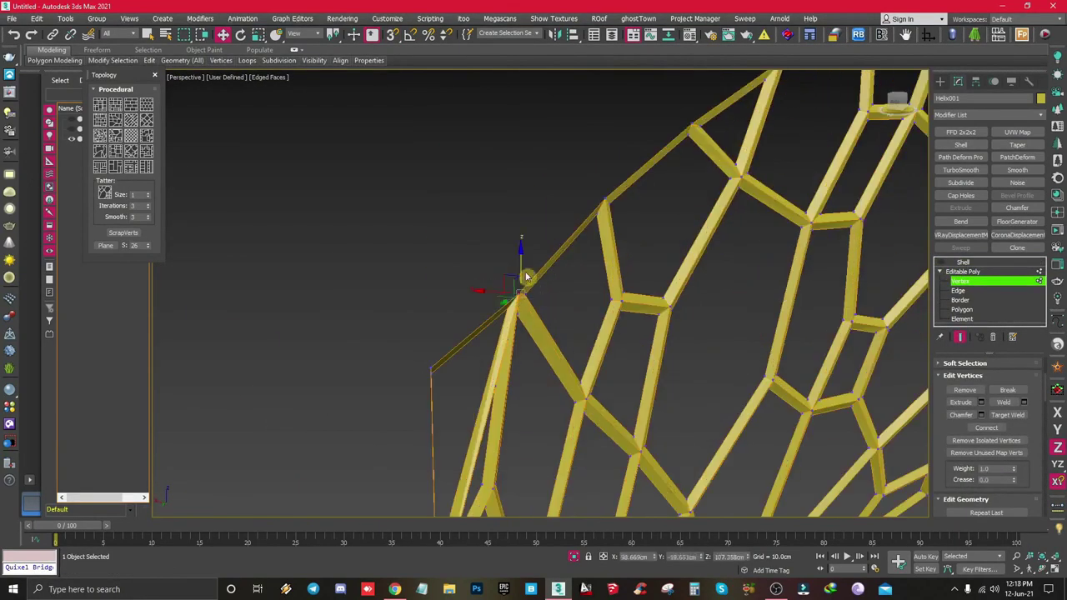
pyautogui.scroll(3, 517, 284)
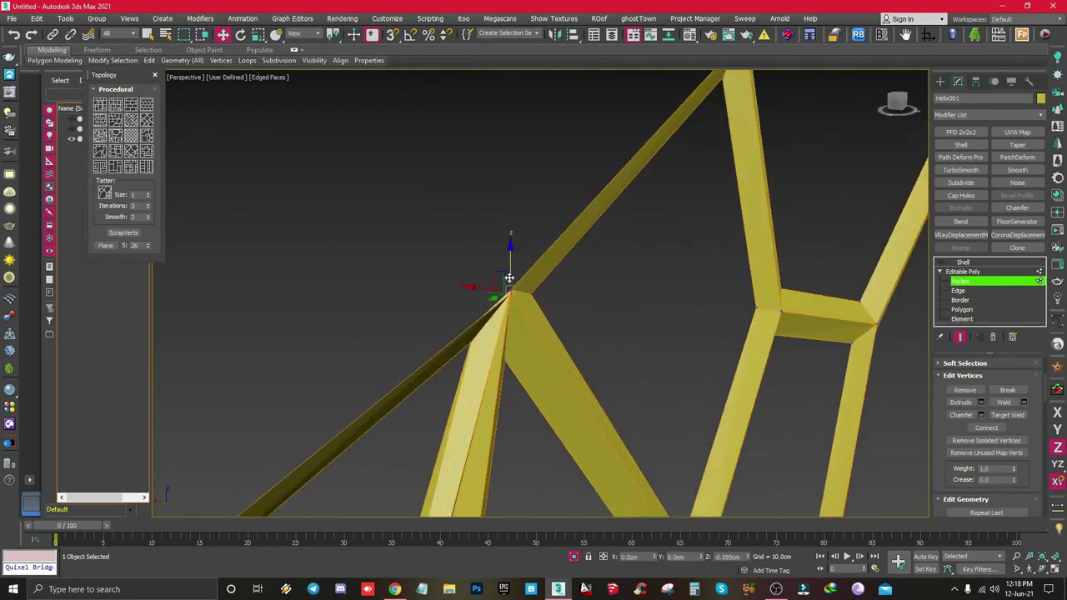
pyautogui.scroll(3, 512, 294)
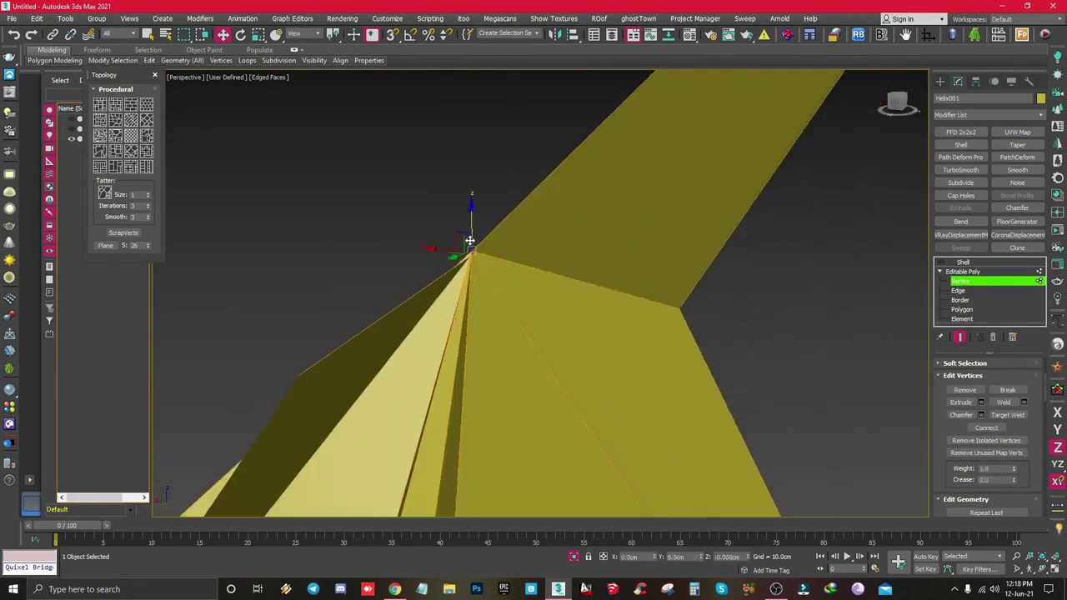
pyautogui.moveTo(501, 288)
pyautogui.keyDown('alt'); pyautogui.mouseDown(button='middle')
pyautogui.moveTo(545, 311)
pyautogui.moveTo(536, 322)
pyautogui.moveTo(555, 305)
pyautogui.moveTo(536, 305)
pyautogui.mouseUp(button='middle'); pyautogui.keyUp('alt')
pyautogui.scroll(5, 536, 305)
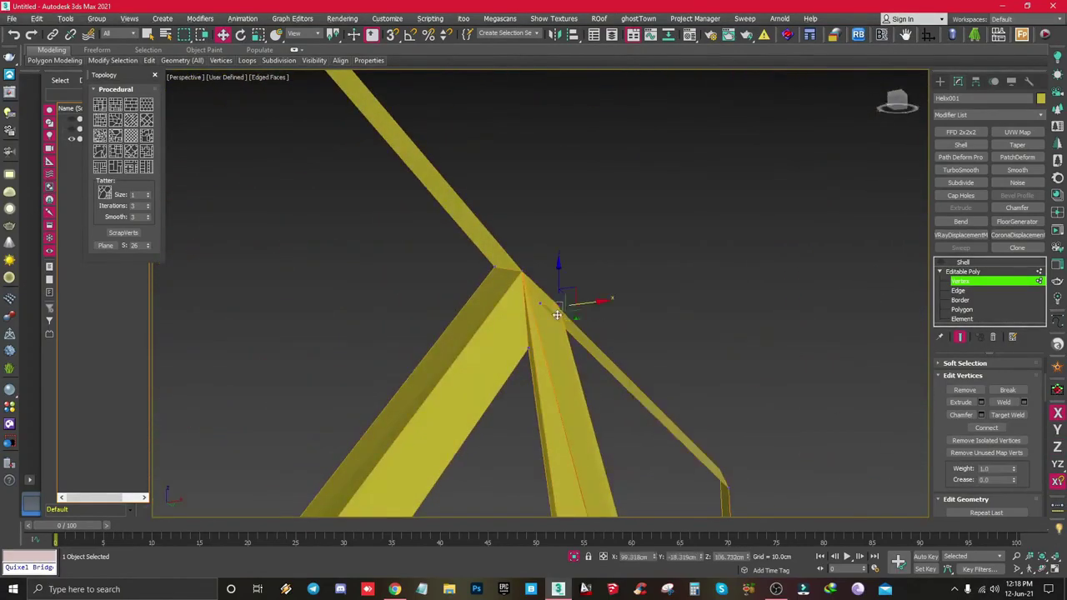
# Check the shelled lattice in wireframe, then return to the Shell modifier
pyautogui.press('F3')
pyautogui.scroll(-3, 578, 301)
pyautogui.press('F3')
pyautogui.scroll(-3, 509, 313)
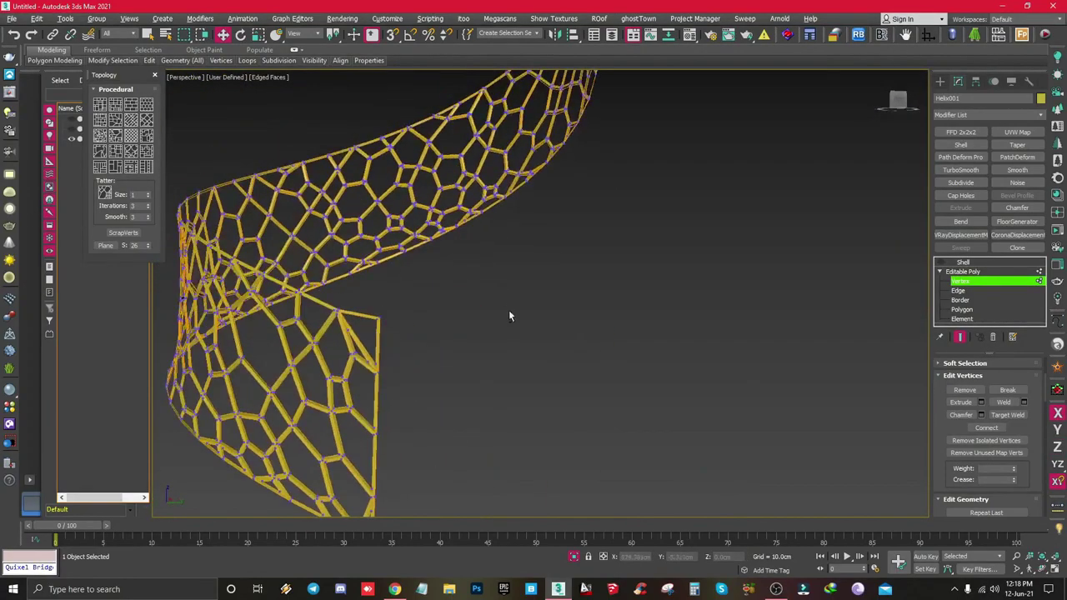
pyautogui.scroll(-4, 584, 333)
pyautogui.click(964, 261)
pyautogui.moveTo(584, 350)
pyautogui.keyDown('alt'); pyautogui.mouseDown(button='middle')
pyautogui.moveTo(420, 381)
pyautogui.moveTo(675, 385)
pyautogui.moveTo(561, 399)
pyautogui.mouseUp(button='middle'); pyautogui.keyUp('alt')
# Select all objects and set their colour to white
pyautogui.click(624, 410)
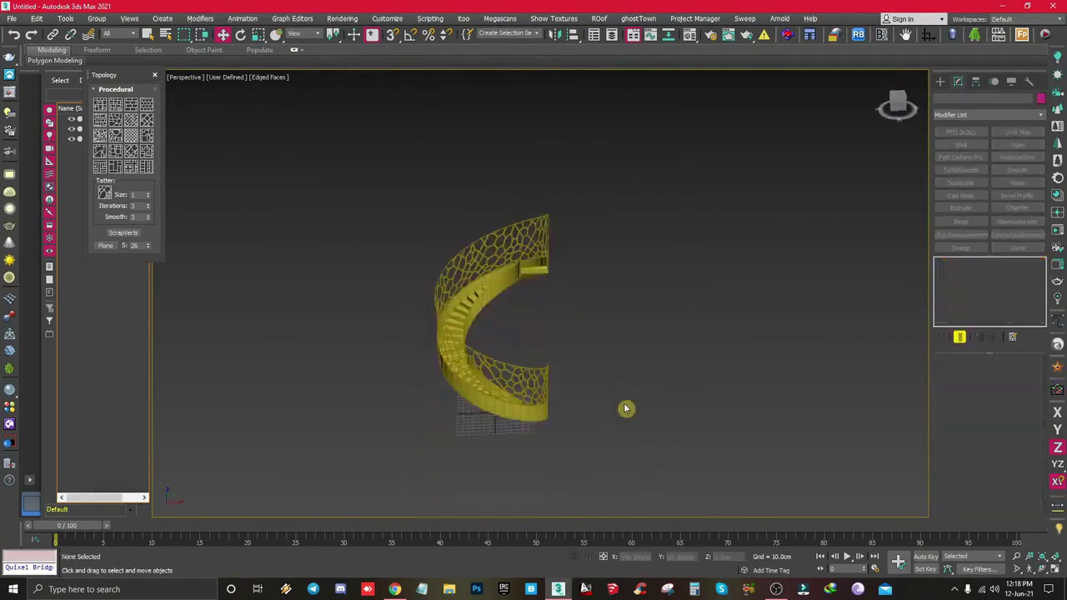
pyautogui.hotkey('ctrl', 'a')
pyautogui.click(1040, 98)
pyautogui.click(597, 357)
pyautogui.click(597, 357)
pyautogui.moveTo(597, 357)
pyautogui.keyDown('alt'); pyautogui.mouseDown(button='middle')
pyautogui.moveTo(558, 341)
pyautogui.moveTo(575, 358)
pyautogui.mouseUp(button='middle'); pyautogui.keyUp('alt')
# Collapse the steps, stringer and railing into one mesh with Collapse Selected
pyautogui.moveTo(598, 458); pyautogui.dragTo(379, 195)
pyautogui.click(1029, 81)
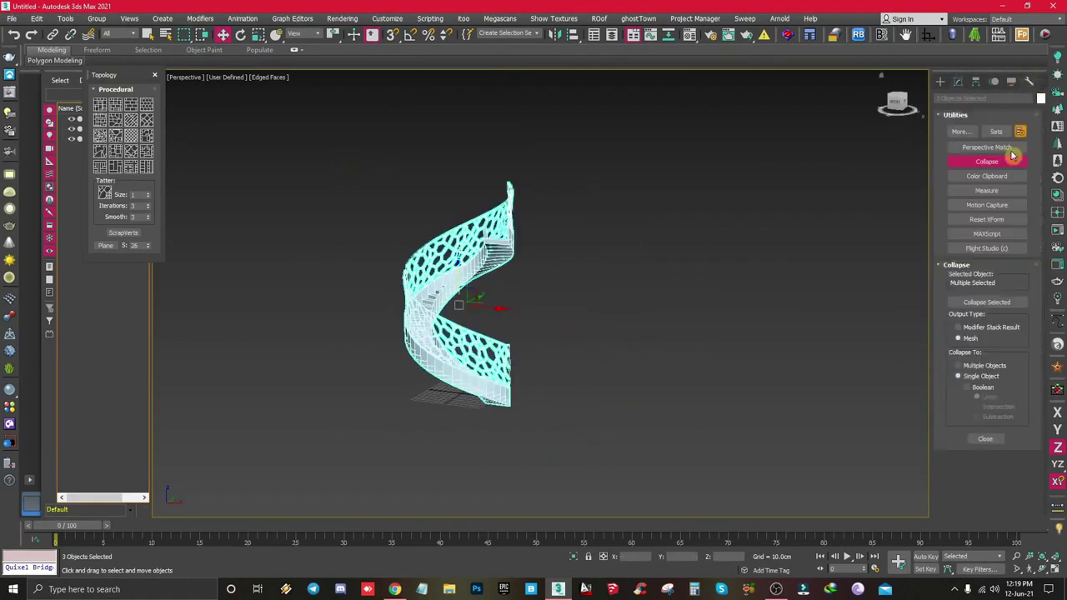
pyautogui.click(987, 302)
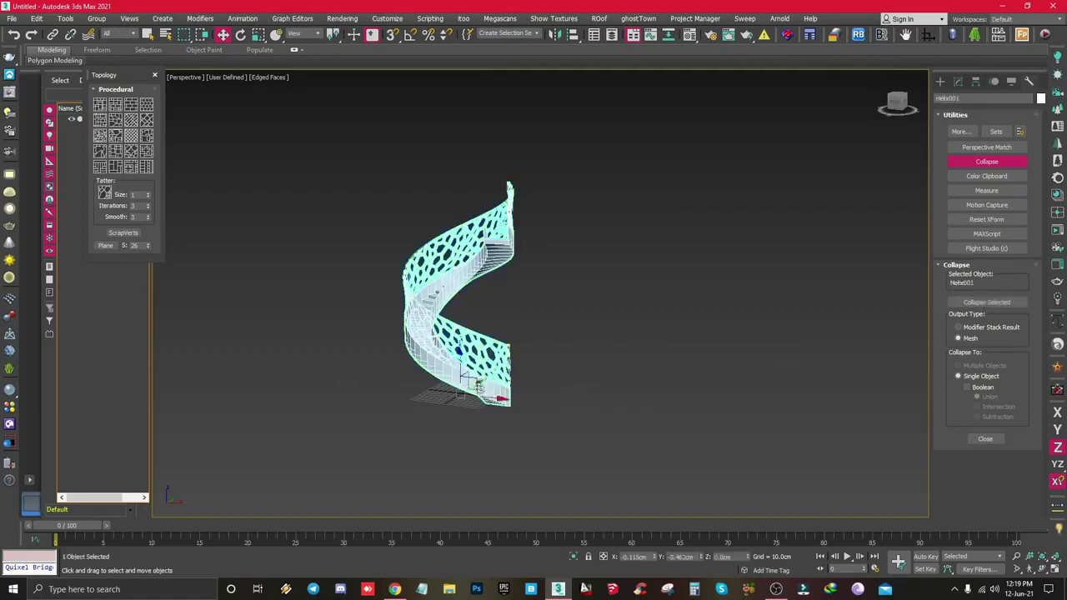
# Shift-clone the staircase upward and set the copy's Z to 330cm
pyautogui.keyDown('shift'); pyautogui.moveTo(461, 374); pyautogui.dragTo(464, 219); pyautogui.keyUp('shift')
pyautogui.click(506, 345)
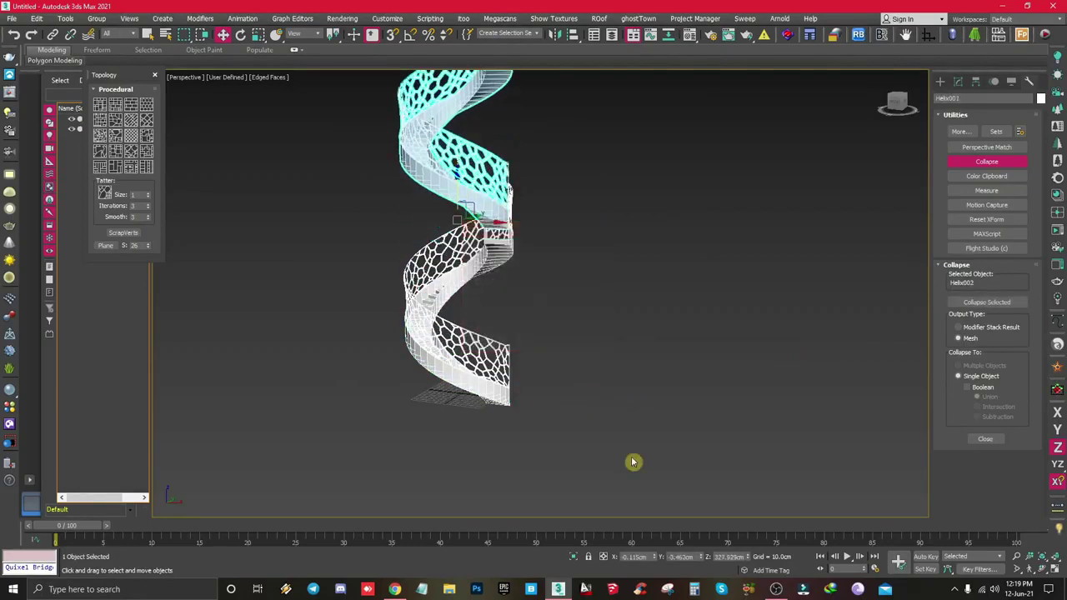
pyautogui.write('330')
pyautogui.press('Return')
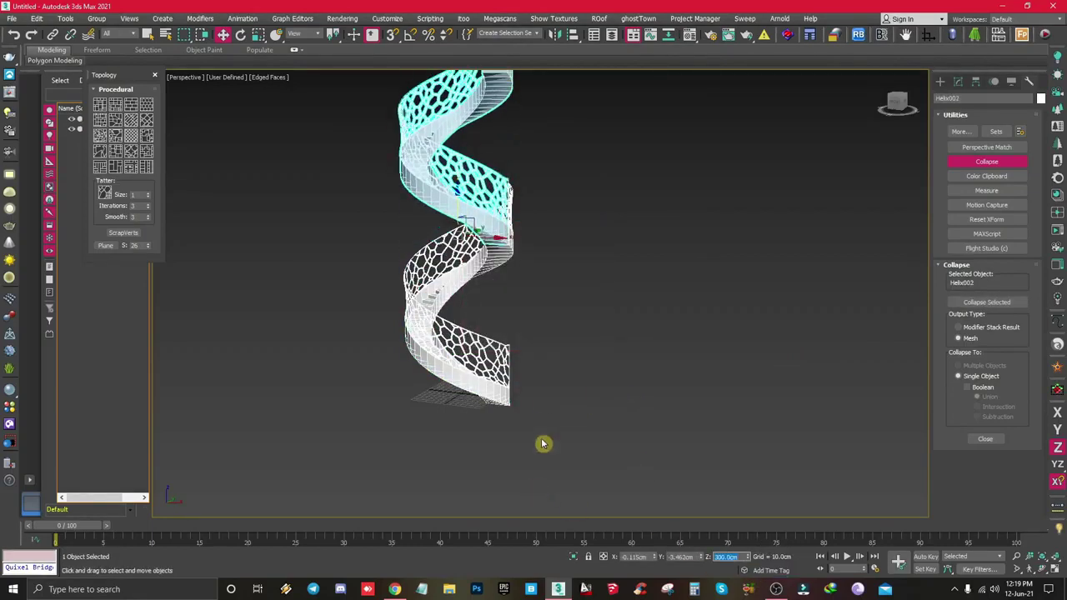
pyautogui.click(542, 444)
pyautogui.moveTo(543, 444)
pyautogui.keyDown('alt'); pyautogui.mouseDown(button='middle')
pyautogui.moveTo(599, 434)
pyautogui.moveTo(517, 426)
pyautogui.moveTo(606, 425)
pyautogui.moveTo(444, 426)
pyautogui.moveTo(543, 336)
pyautogui.moveTo(647, 301)
pyautogui.moveTo(604, 296)
pyautogui.mouseUp(button='middle'); pyautogui.keyUp('alt')
pyautogui.scroll(3, 543, 336)
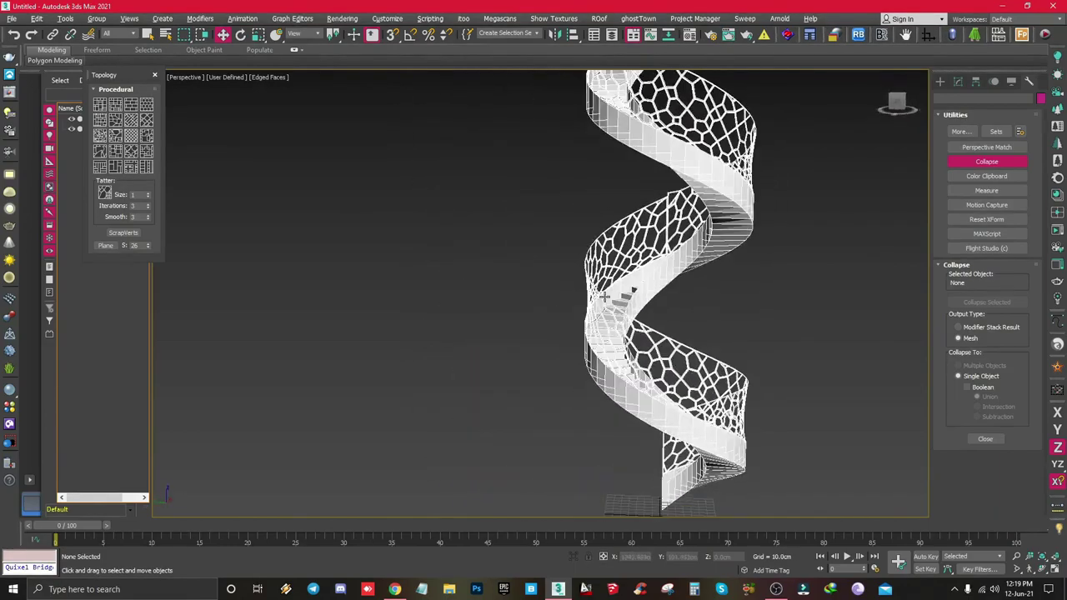
# On Helix002, lower the two railing corner vertices along Z to meet the lower railing
pyautogui.click(685, 197)
pyautogui.scroll(5, 686, 197)
pyautogui.scroll(2, 650, 208)
pyautogui.scroll(2, 638, 201)
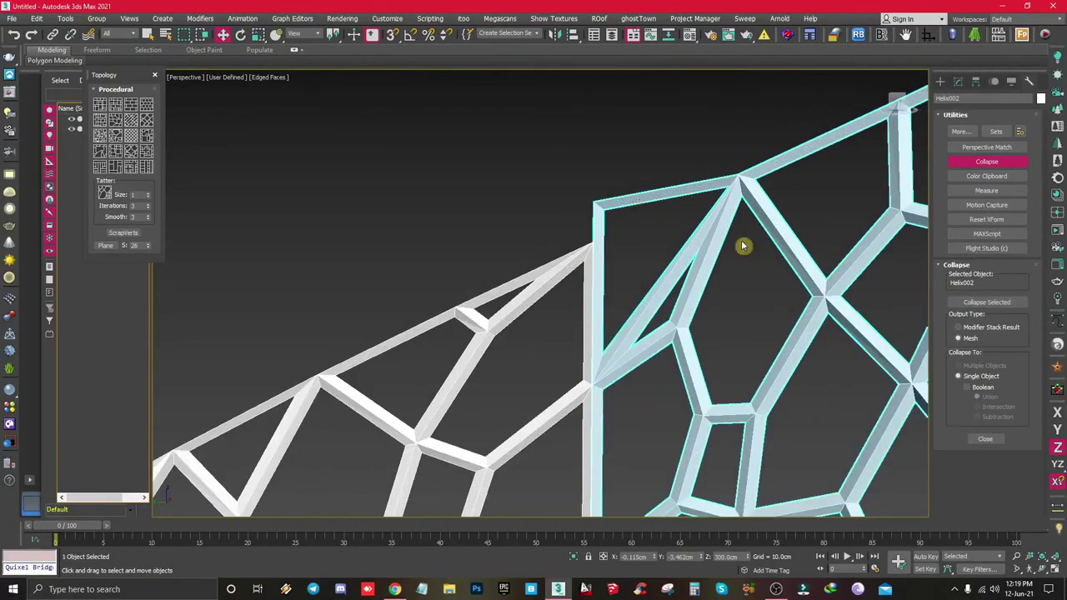
pyautogui.click(1058, 349)
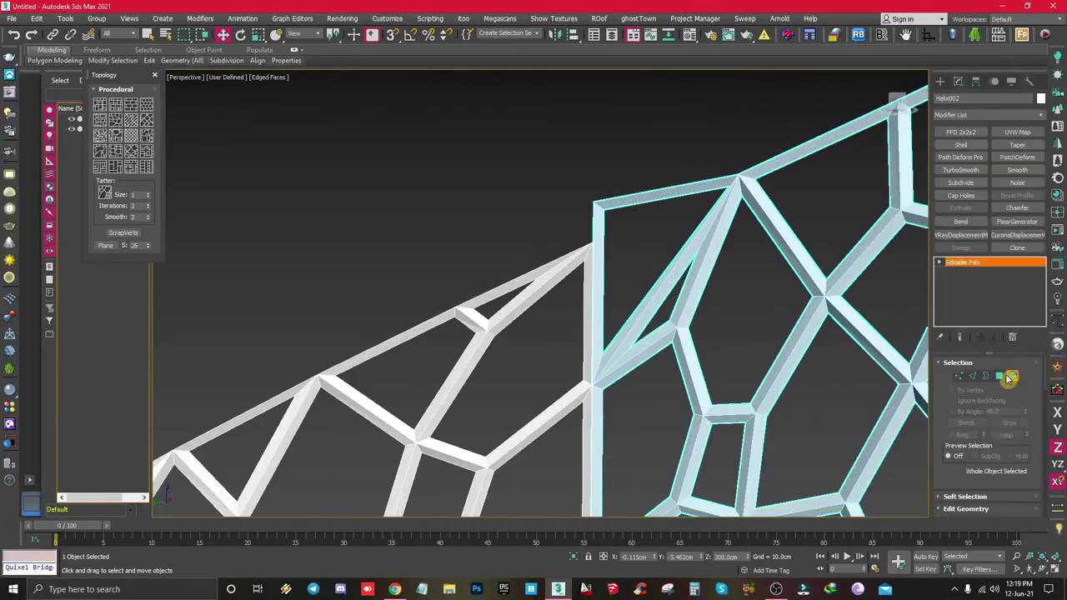
pyautogui.click(959, 376)
pyautogui.moveTo(565, 178); pyautogui.dragTo(641, 230)
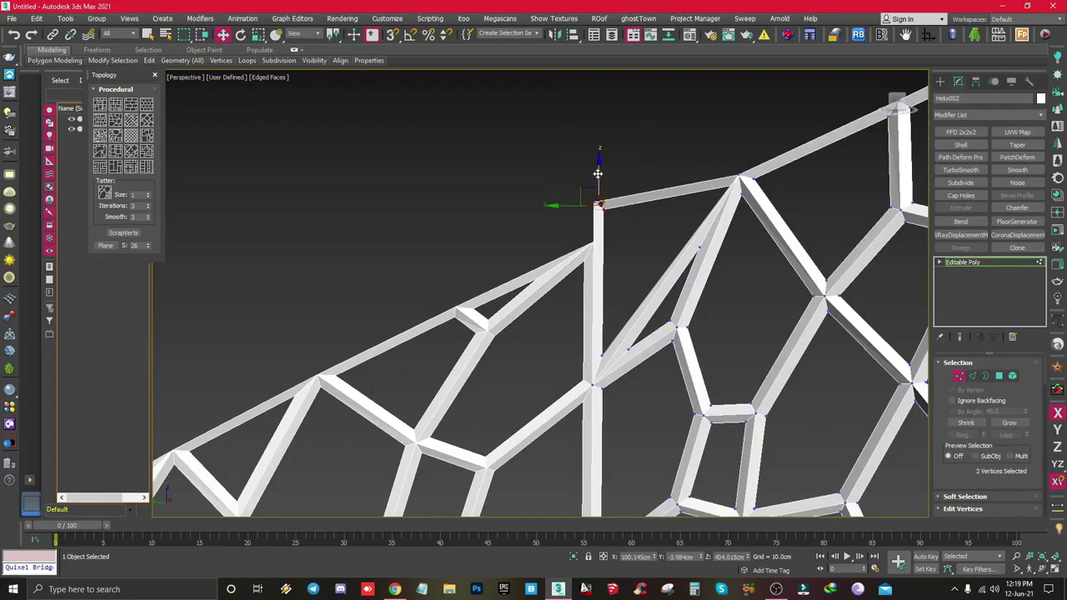
pyautogui.moveTo(598, 173); pyautogui.dragTo(595, 215)
pyautogui.scroll(-3, 596, 213)
pyautogui.keyDown('alt'); pyautogui.moveTo(659, 231); pyautogui.dragTo(773, 226, button='middle'); pyautogui.keyUp('alt')
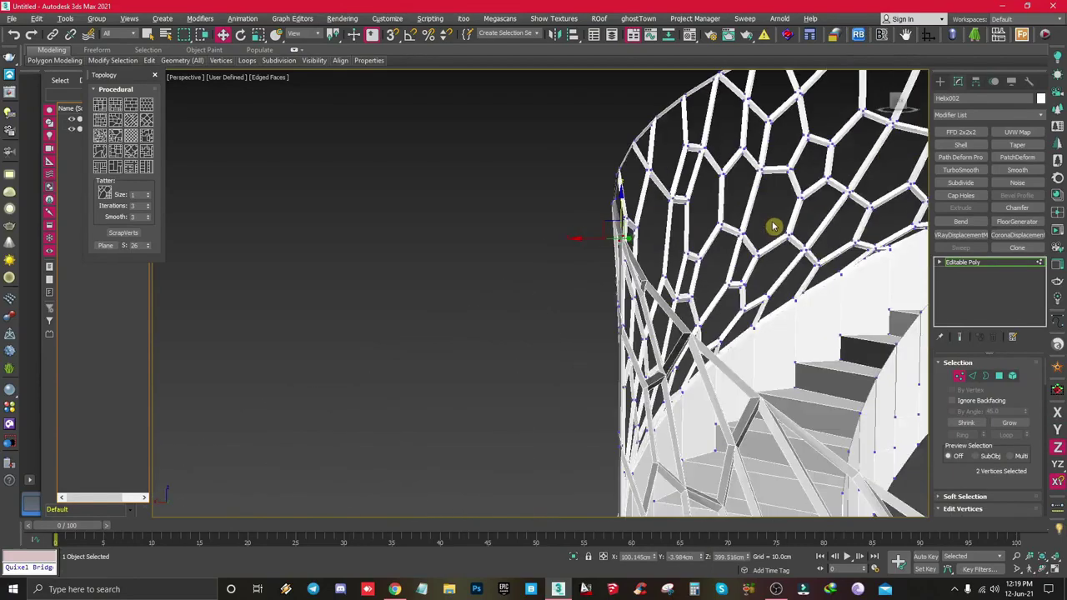
pyautogui.scroll(-3, 773, 226)
pyautogui.scroll(2, 772, 226)
# Select both staircase halves and collapse them into one mesh
pyautogui.click(963, 262)
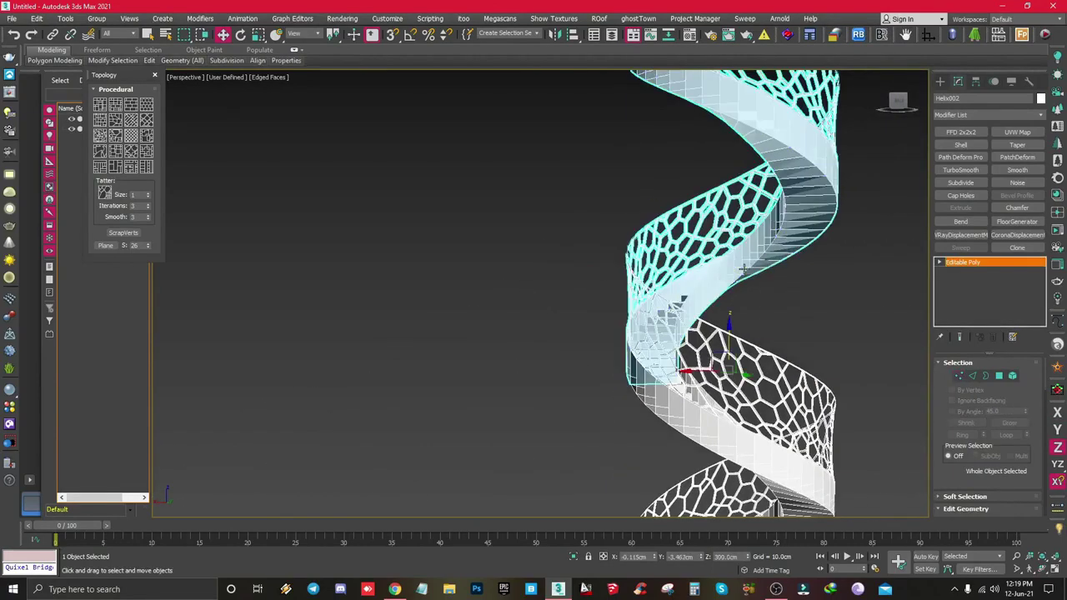
pyautogui.click(508, 327)
pyautogui.press('z')
pyautogui.moveTo(390, 326)
pyautogui.keyDown('alt'); pyautogui.mouseDown(button='middle')
pyautogui.moveTo(407, 276)
pyautogui.moveTo(420, 297)
pyautogui.mouseUp(button='middle'); pyautogui.keyUp('alt')
pyautogui.scroll(-3, 417, 291)
pyautogui.scroll(2, 413, 285)
pyautogui.hotkey('ctrl', 'a')
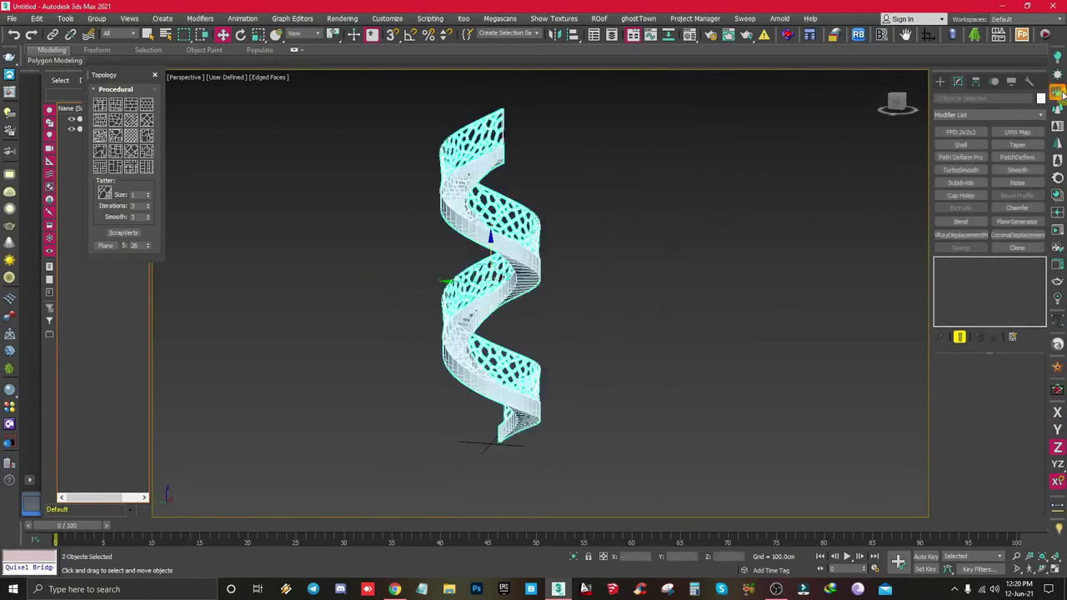
pyautogui.click(1029, 81)
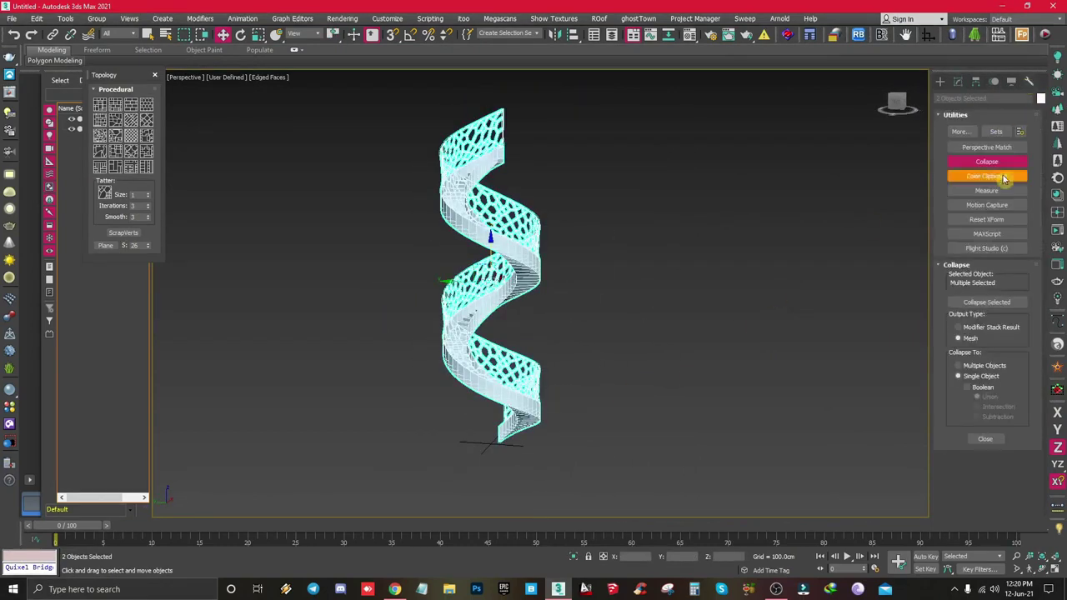
pyautogui.click(986, 301)
pyautogui.moveTo(535, 375)
pyautogui.keyDown('alt'); pyautogui.mouseDown(button='middle')
pyautogui.moveTo(425, 369)
pyautogui.moveTo(620, 379)
pyautogui.moveTo(540, 367)
pyautogui.mouseUp(button='middle'); pyautogui.keyUp('alt')
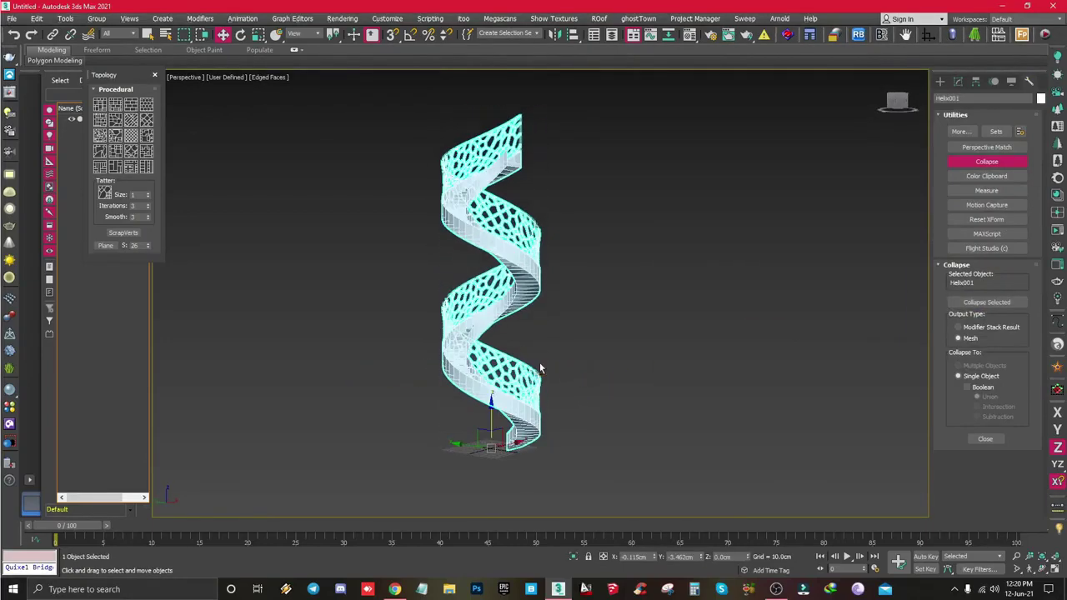